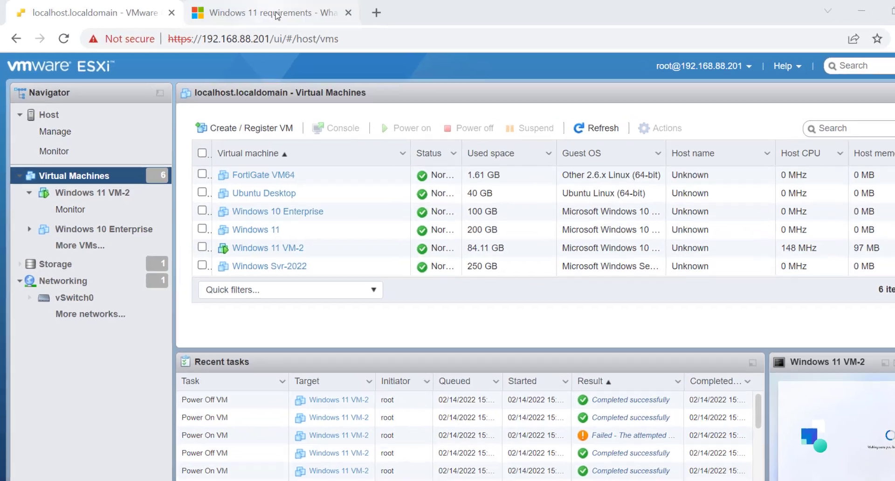
- Review the hardware and operating system requirements in Microsoft's Windows 11 requirements article
click(262, 14)
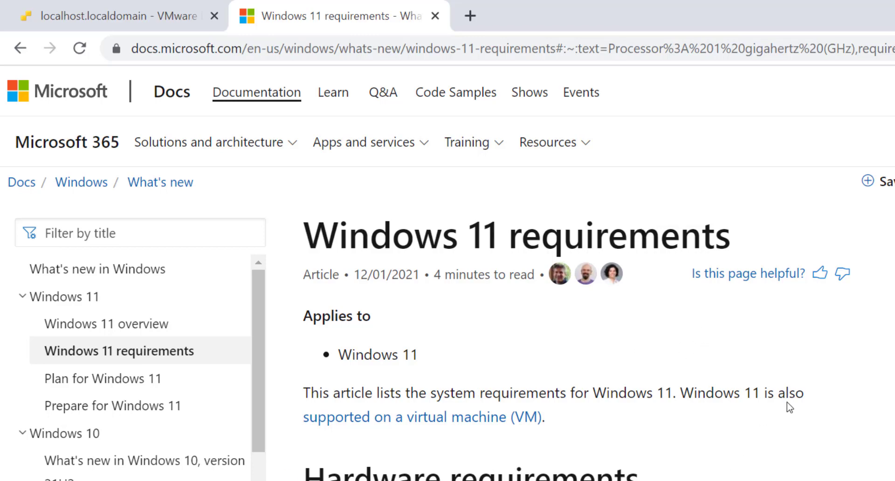
scroll(790, 408, down, 5)
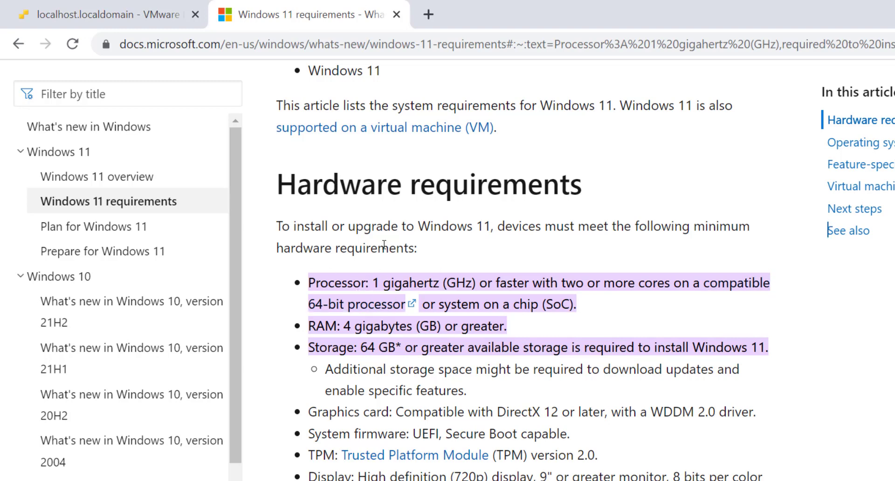
scroll(391, 282, down, 2)
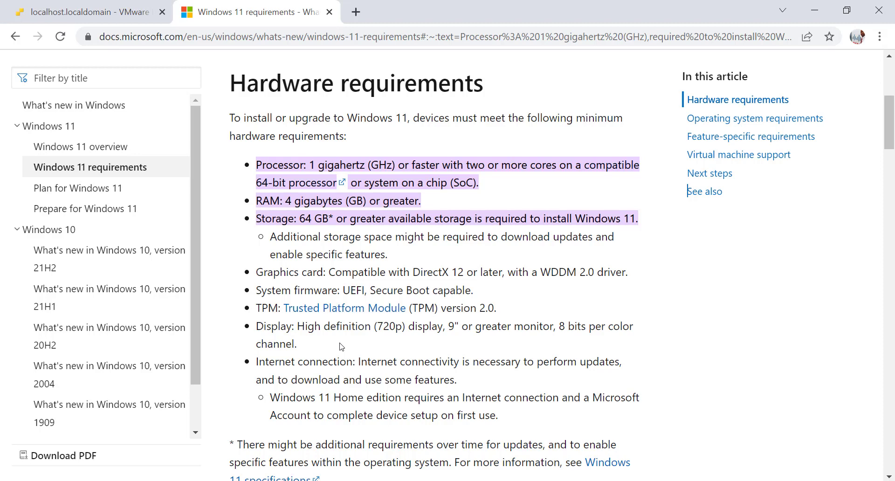
scroll(456, 353, down, 4)
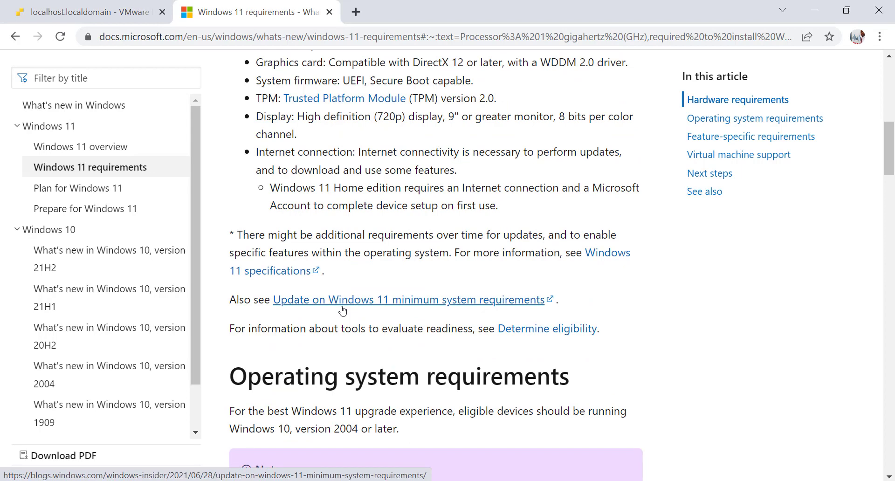
scroll(349, 310, down, 1)
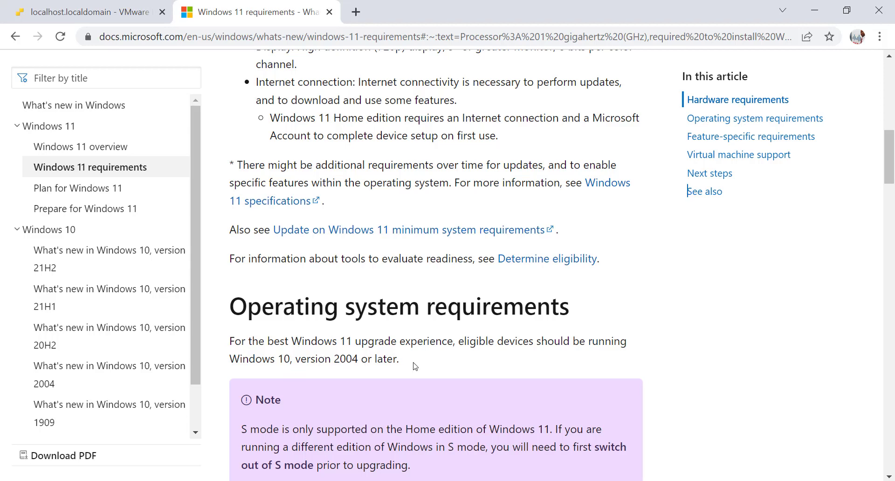
scroll(367, 368, down, 1)
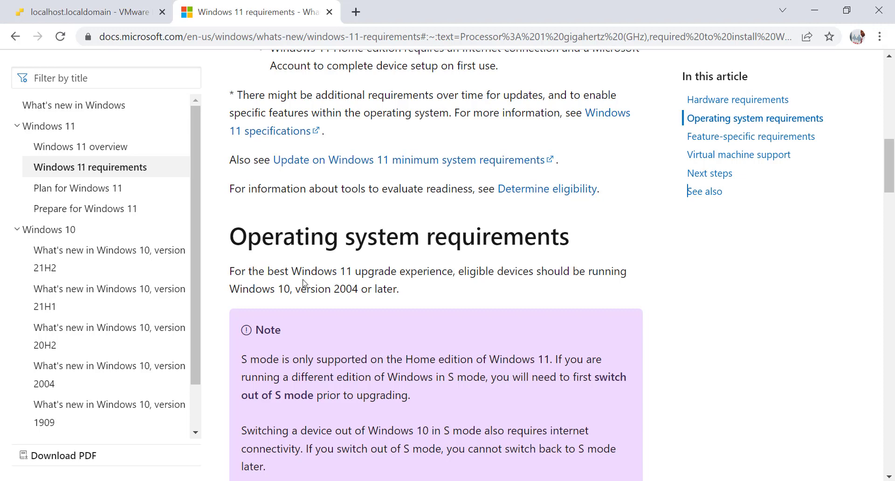
- Return to the VMware ESXi host client and start creating a new virtual machine
click(117, 11)
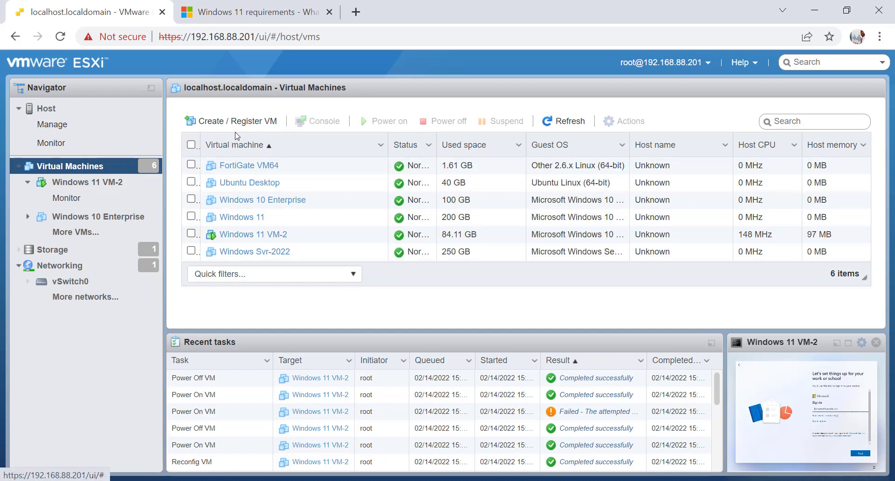
click(207, 122)
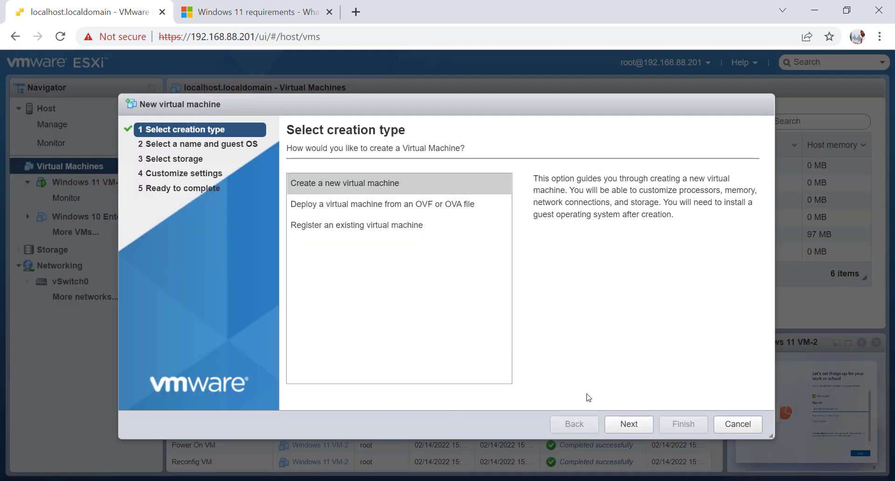
click(627, 423)
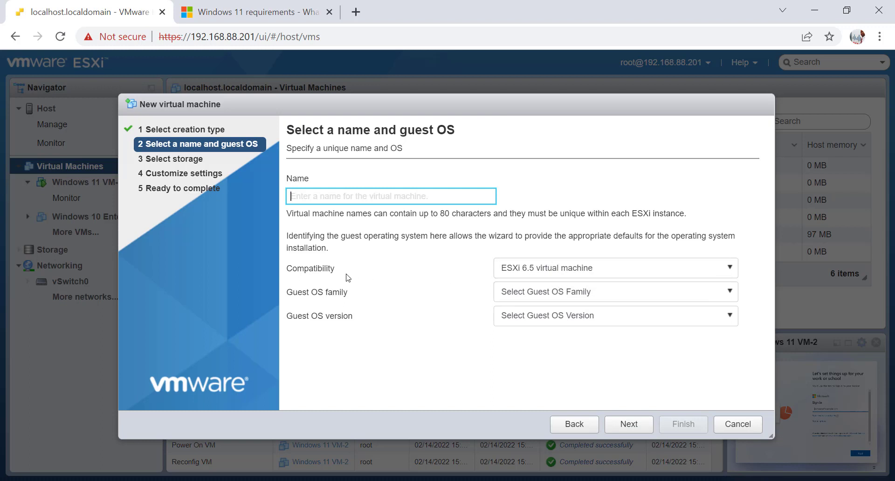
- Set the guest OS family to Windows and the version to Microsoft Windows 10 (64-bit)
click(543, 295)
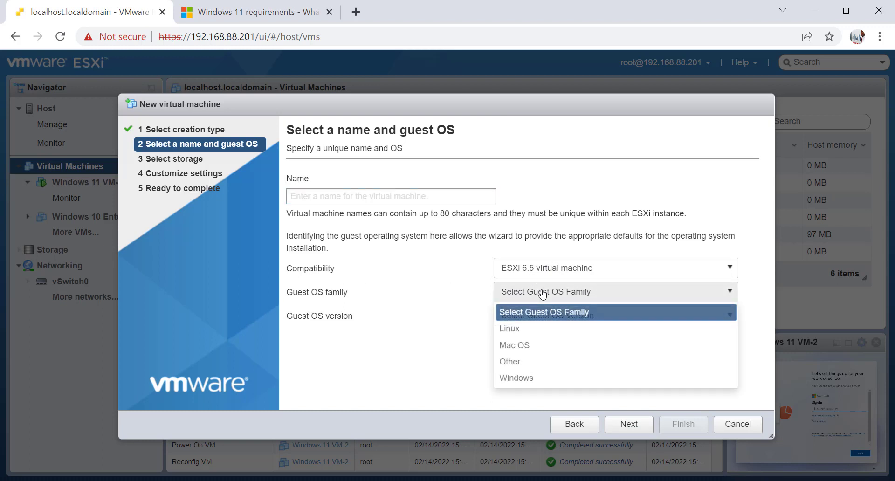
click(516, 375)
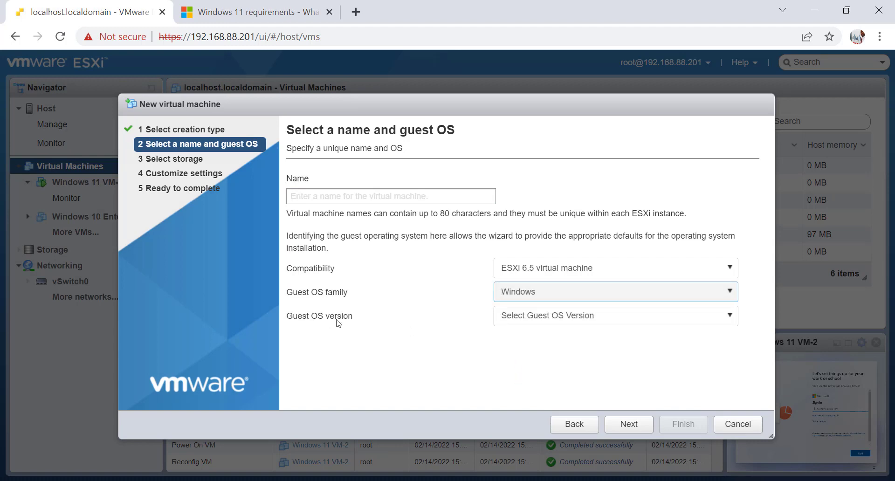
click(546, 322)
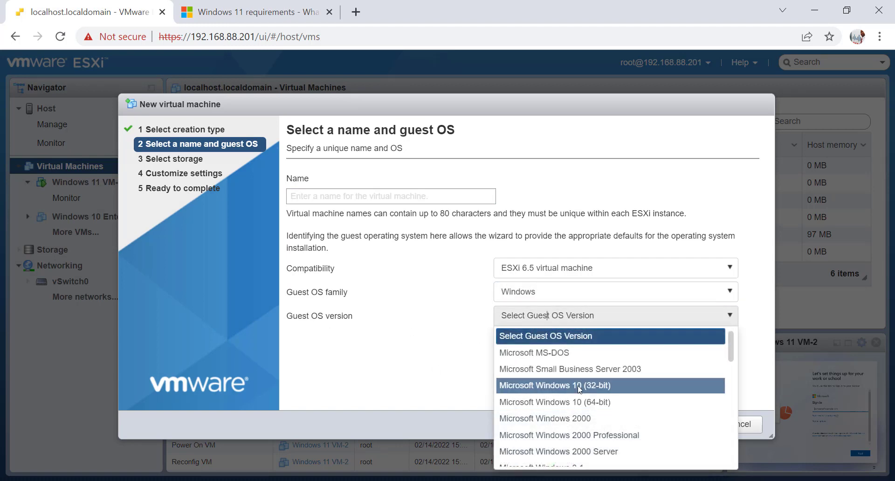
click(554, 405)
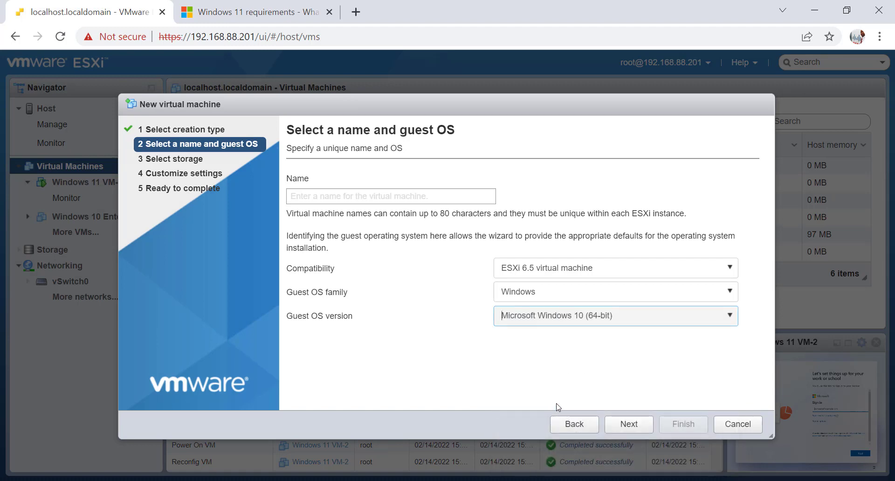
click(619, 425)
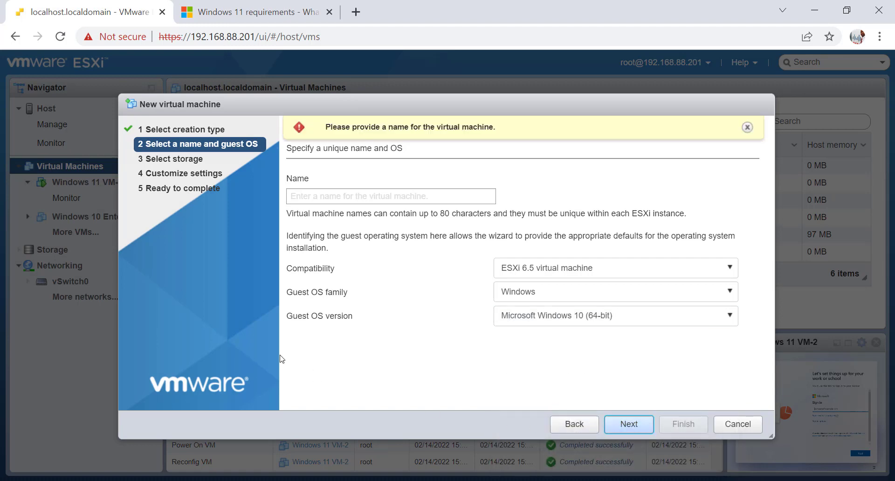
- Name the virtual machine VM 3 and accept datastore1 as its storage
click(351, 200)
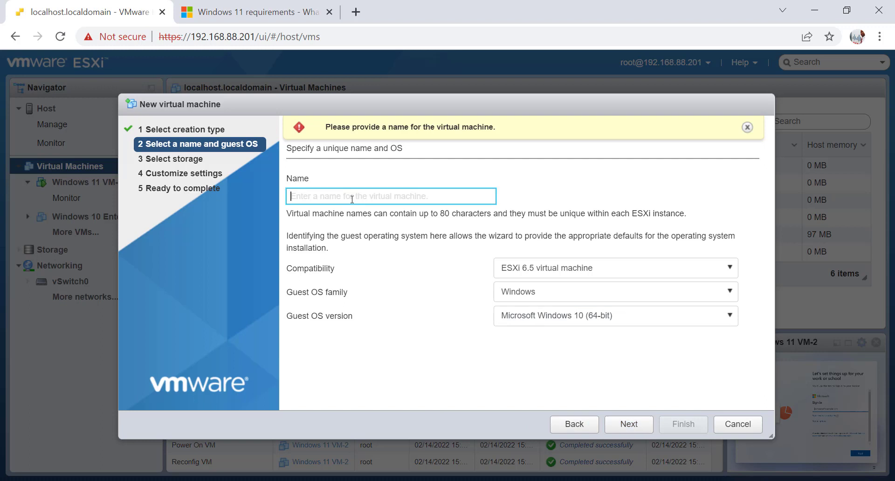
text(VM)
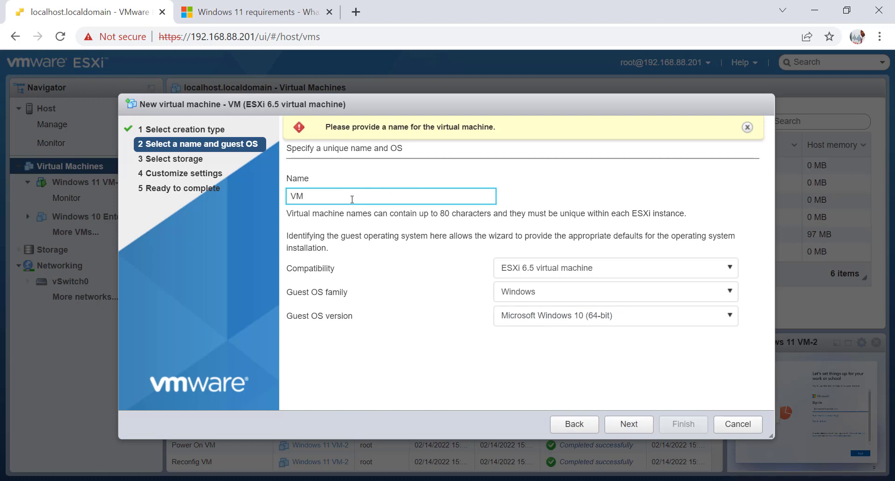
text( 3)
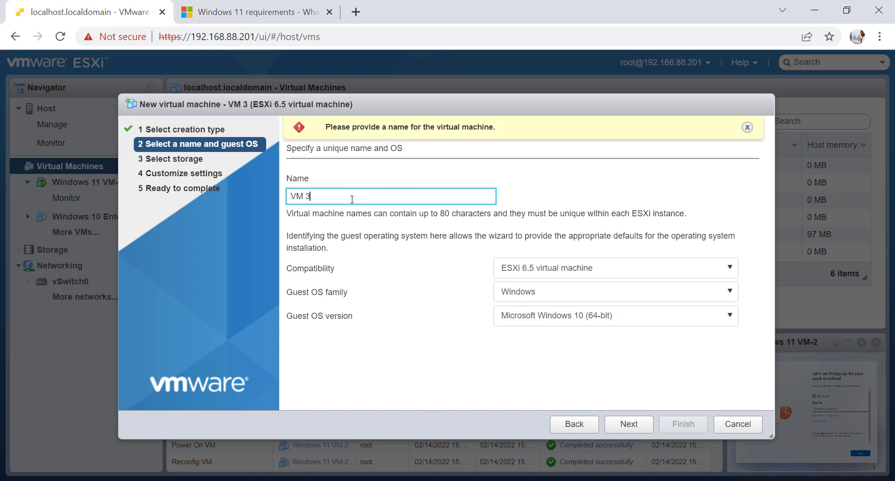
click(640, 425)
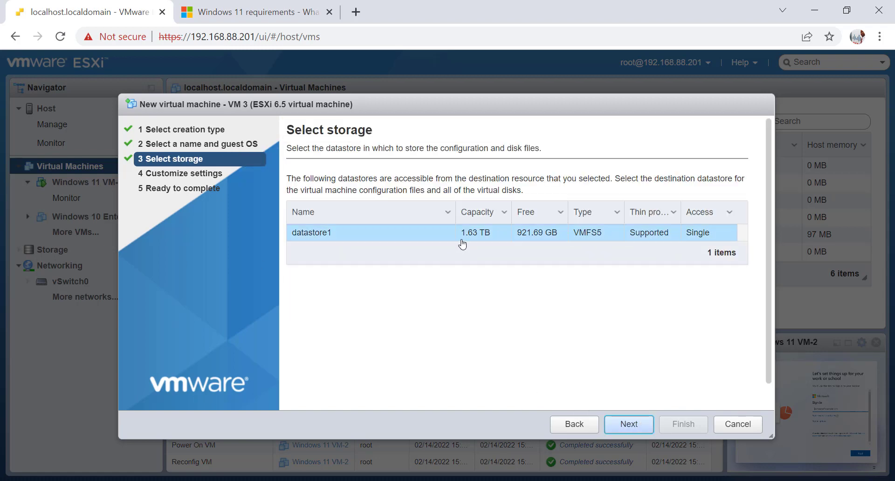
click(629, 426)
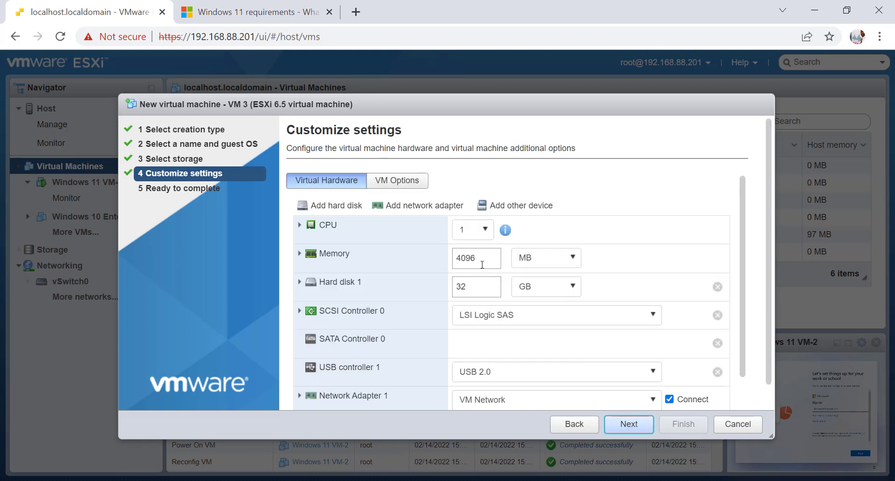
- Give the virtual machine 4 CPUs and set Hard disk 1 to 80 GB
click(484, 230)
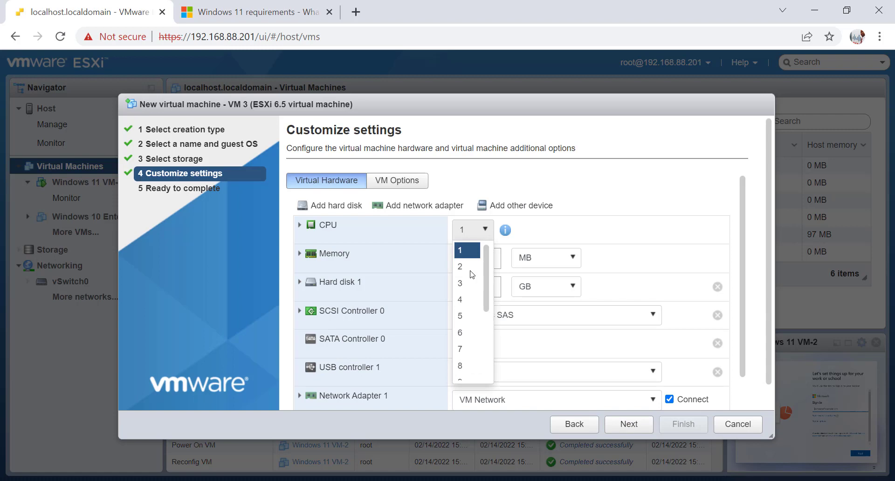
click(474, 299)
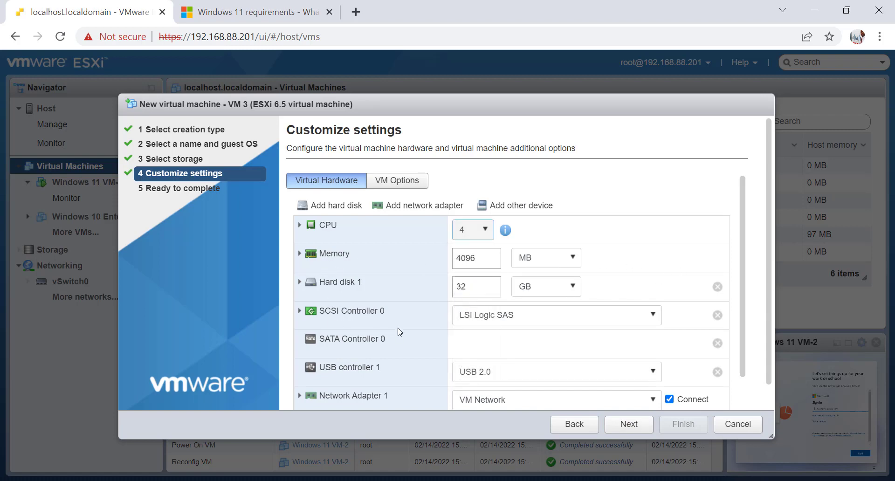
double_click(475, 290)
key(BackSpace)
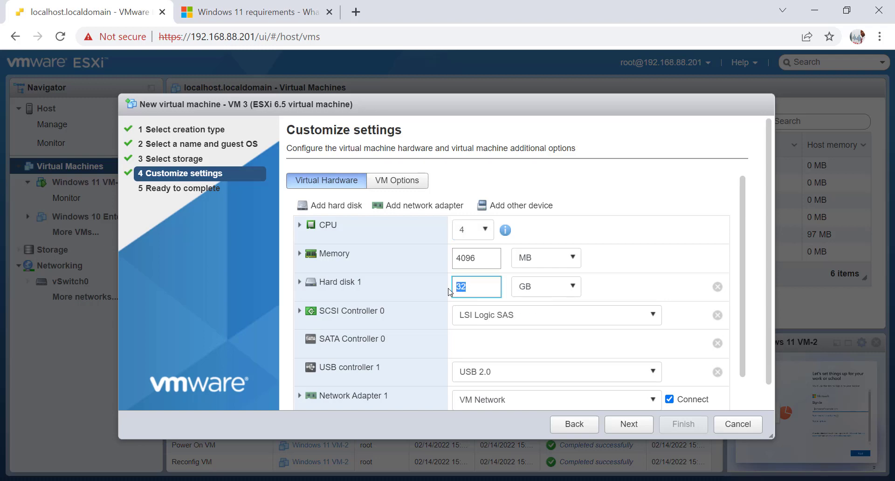
text(80)
scroll(449, 292, down, 2)
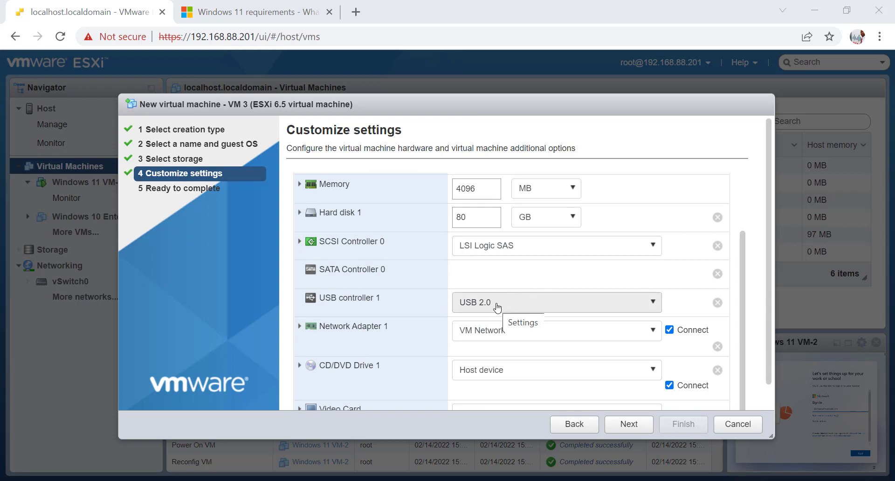
click(495, 303)
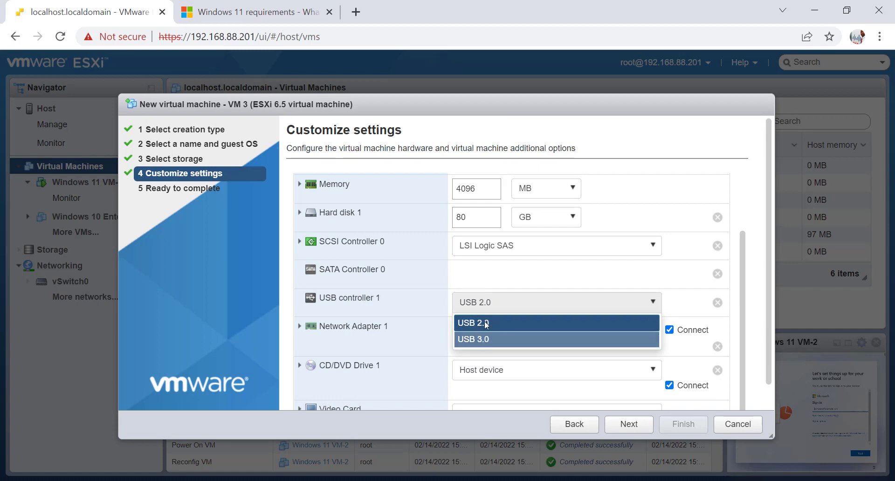
click(493, 304)
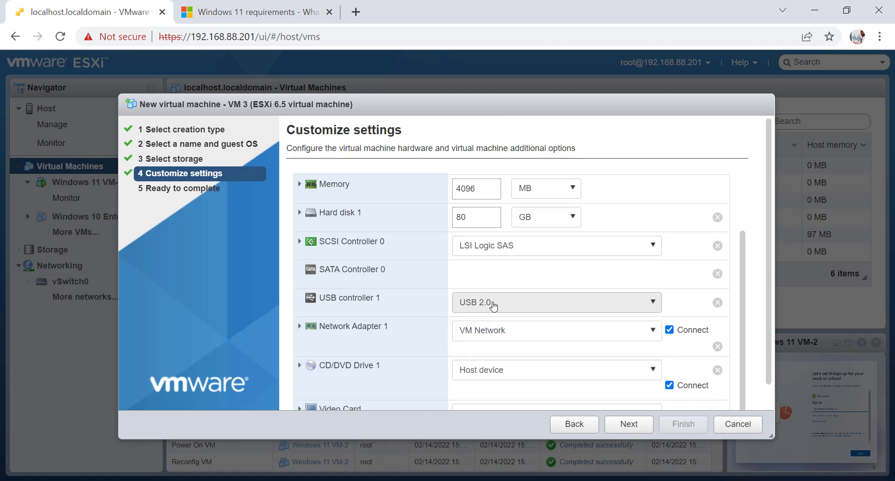
- Set CD/DVD Drive 1 to a datastore ISO file, using en-us_windows_11_iot_enterprise_updated_nov_2021_x64_dvd_3266cdf1.iso from Windows 11 Enterprise/Windows 11 iso
scroll(387, 319, down, 1)
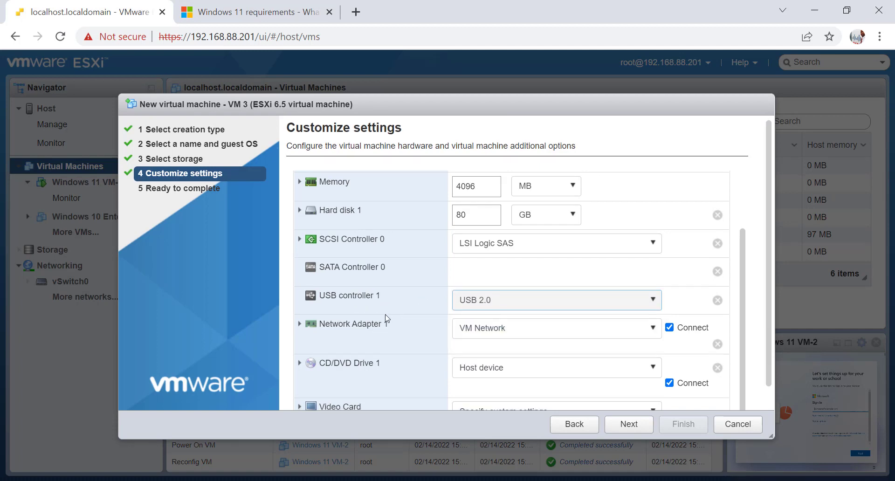
click(500, 345)
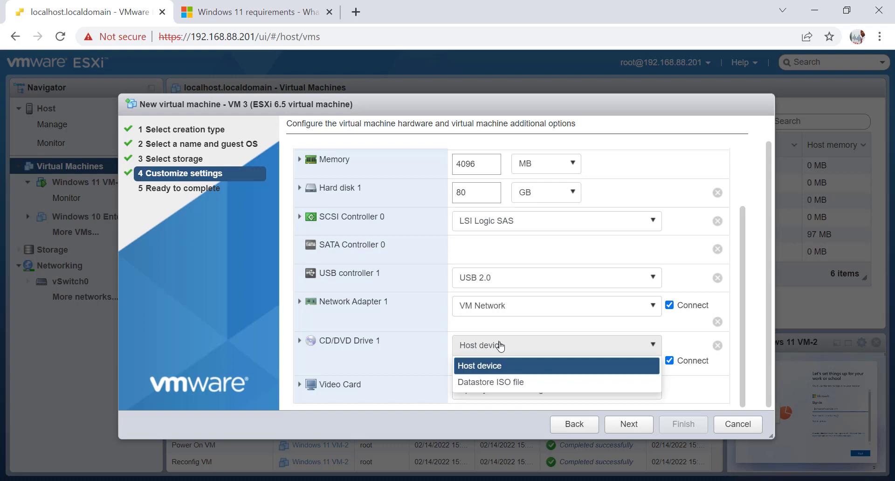
click(489, 383)
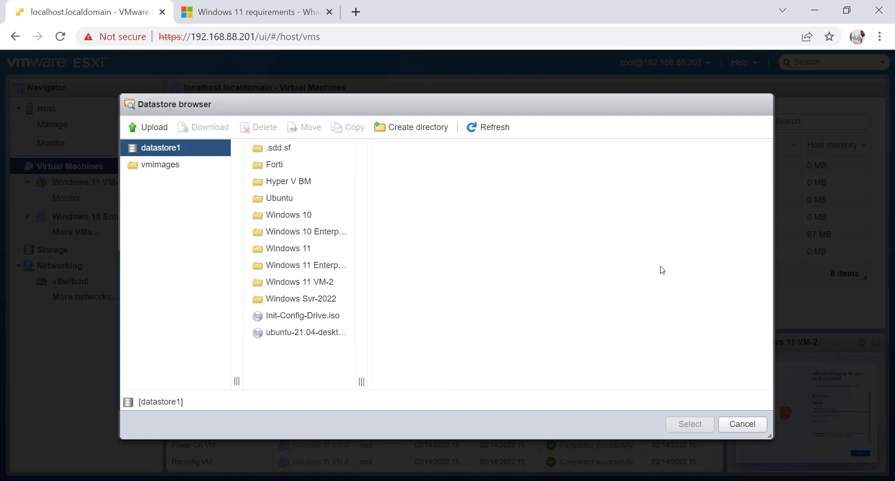
click(320, 282)
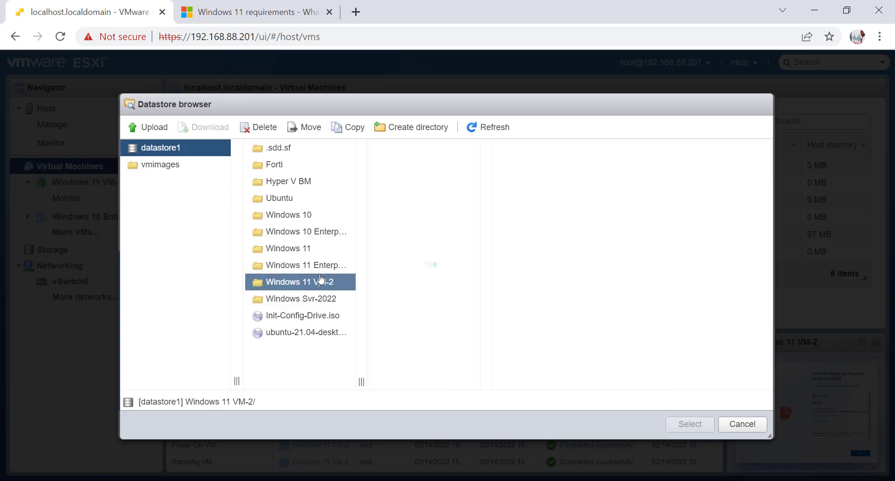
click(321, 266)
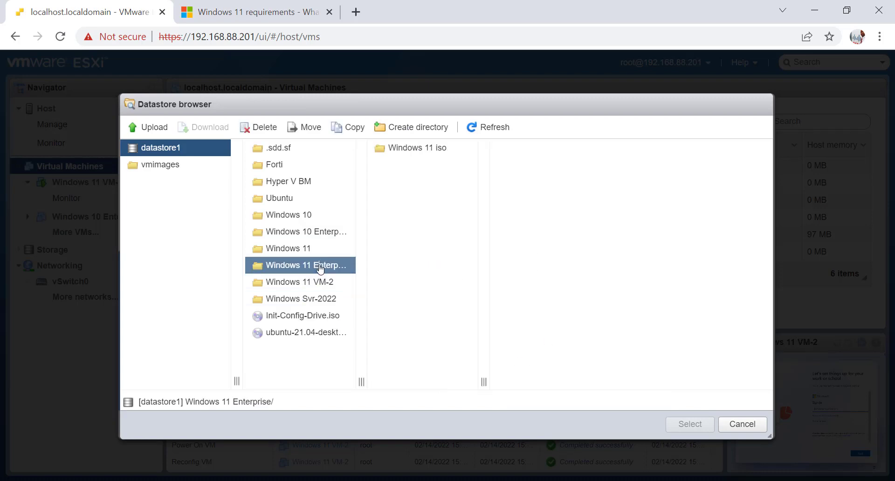
click(425, 152)
click(511, 153)
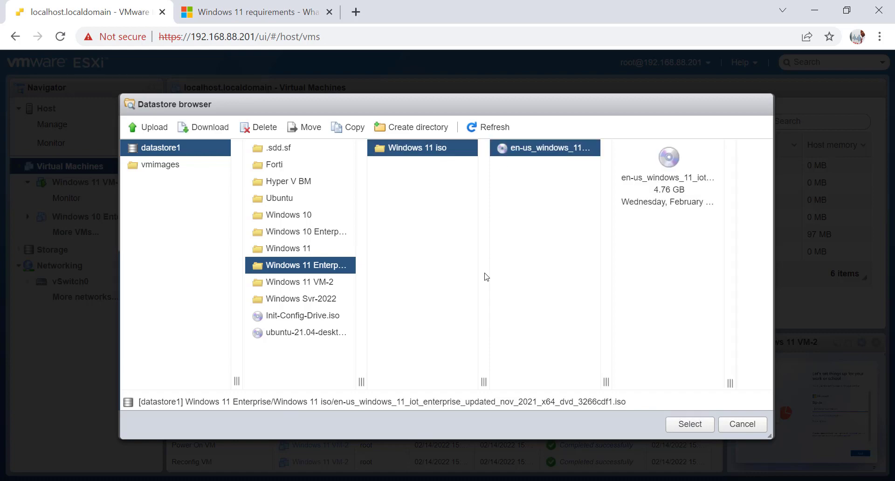
click(689, 424)
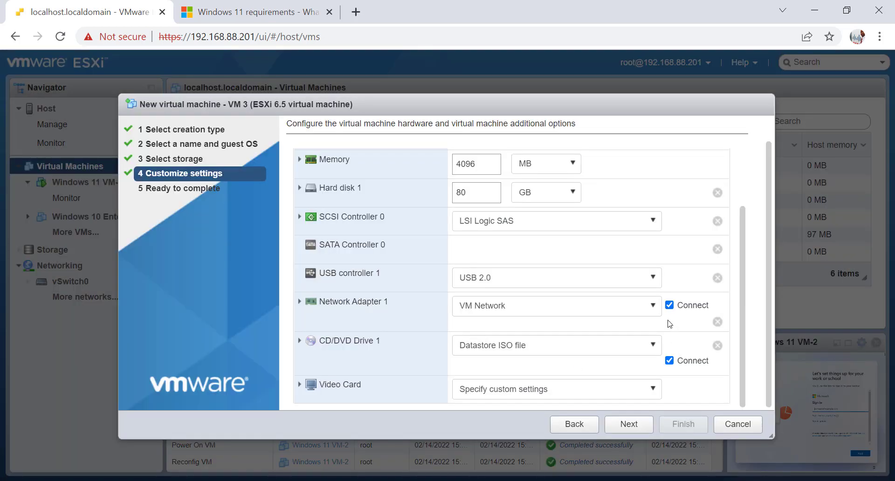
- Check the configuration summary for VM 3 and finish creating the virtual machine
click(637, 426)
scroll(639, 368, down, 4)
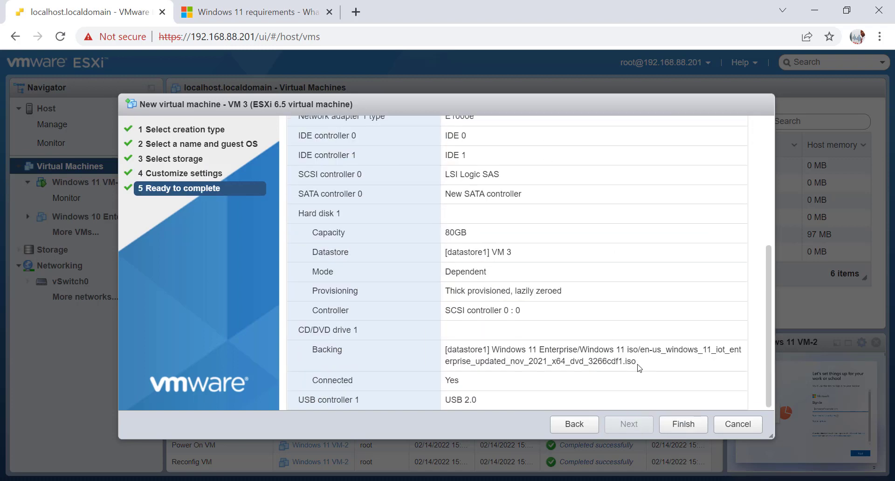
click(674, 426)
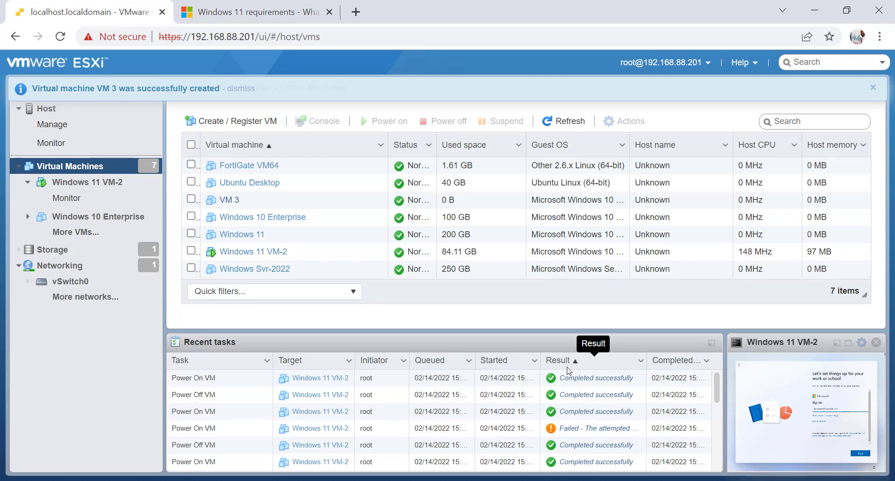
- Change VM 3's boot firmware to EFI, enable UEFI secure boot, and save the virtual machine's settings
right_click(225, 200)
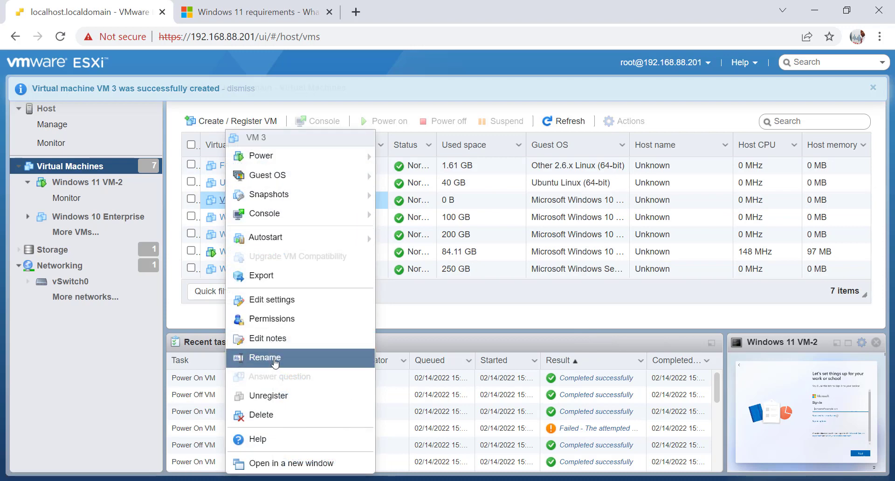
click(275, 299)
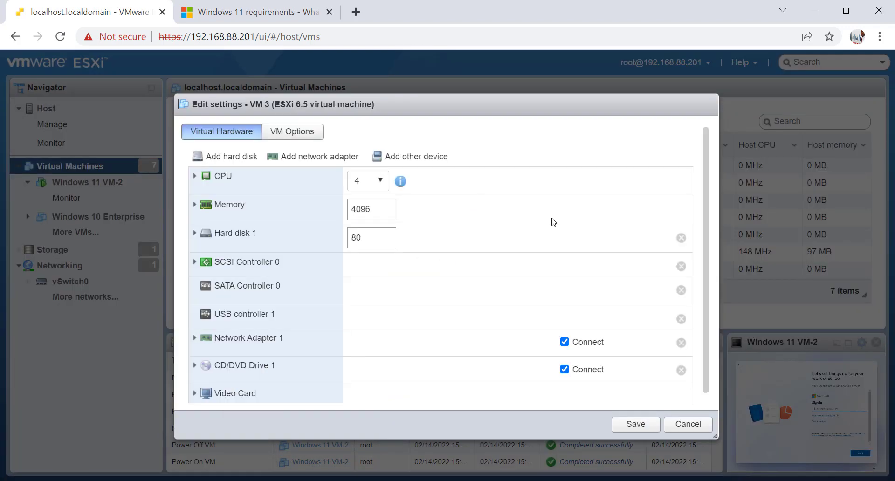
click(308, 137)
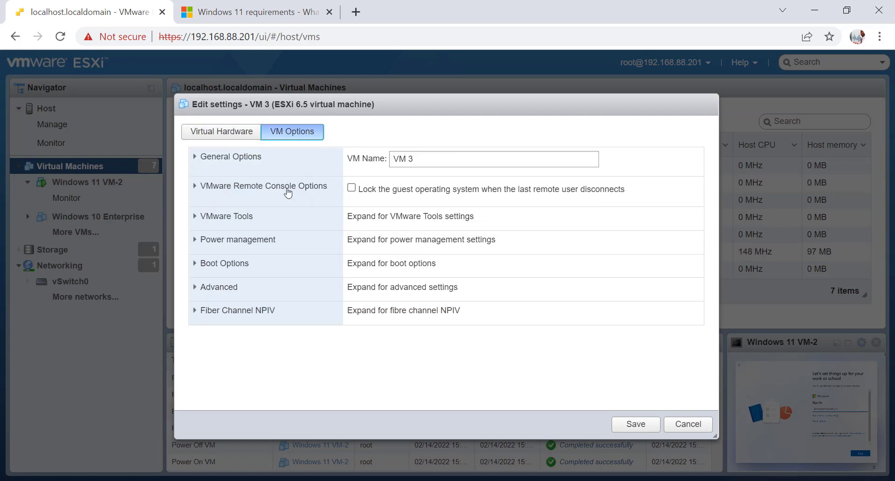
click(211, 264)
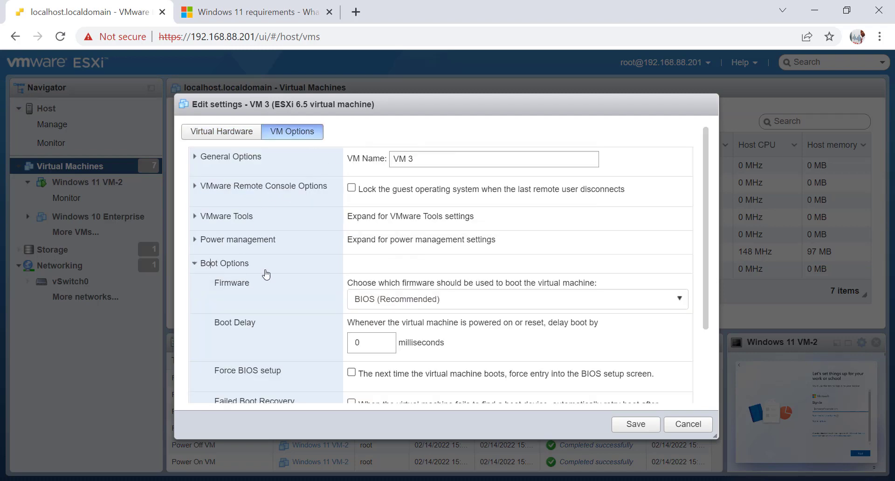
click(461, 304)
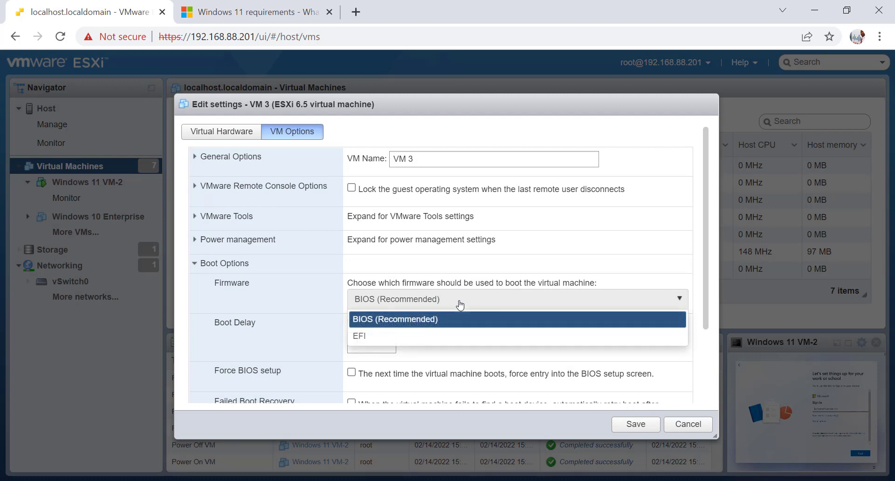
click(359, 336)
click(351, 324)
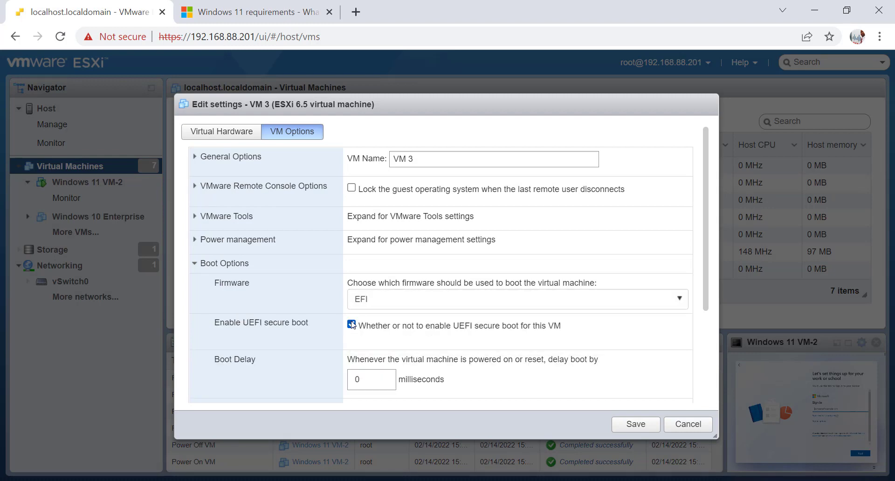
scroll(557, 333, down, 3)
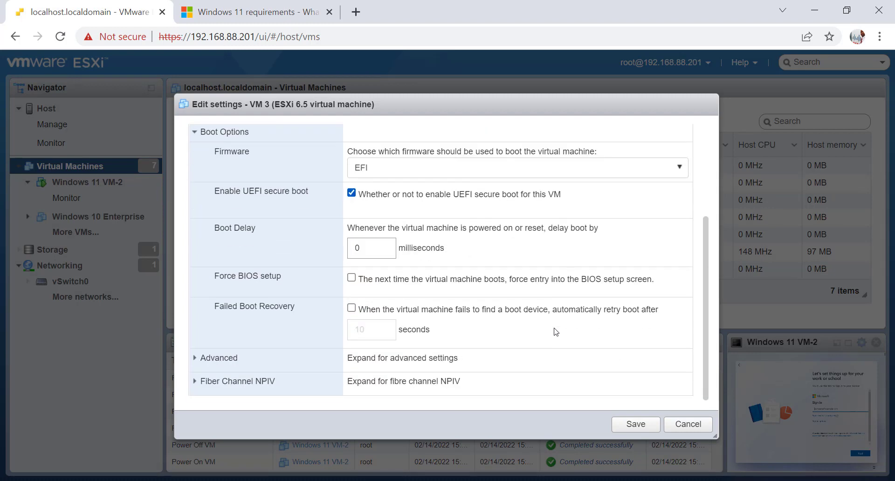
click(636, 424)
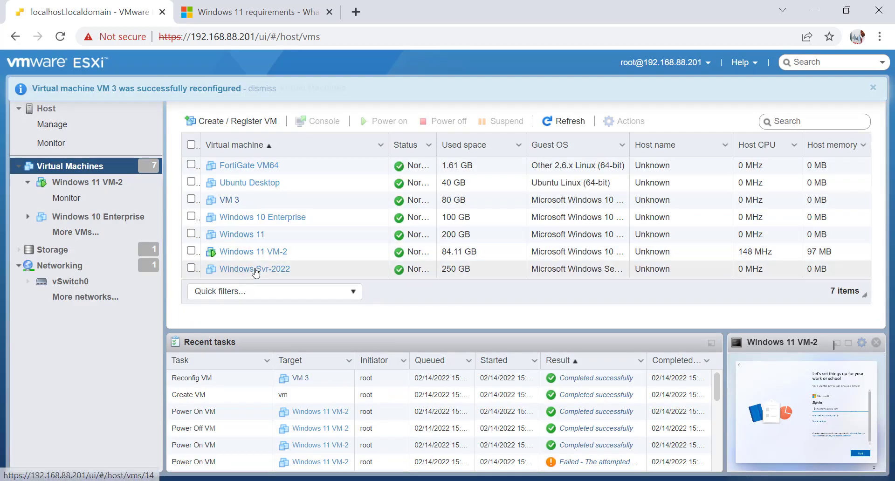
- Power on VM 3 from its details page and open its console
click(227, 199)
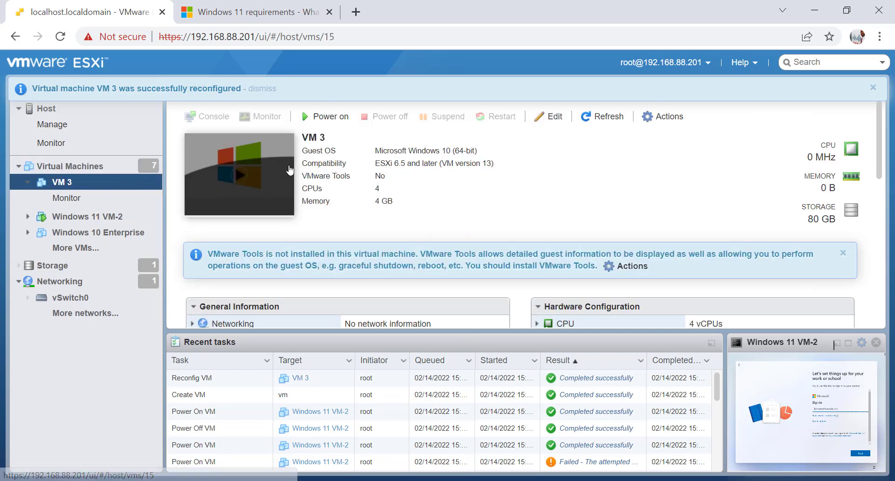
click(323, 119)
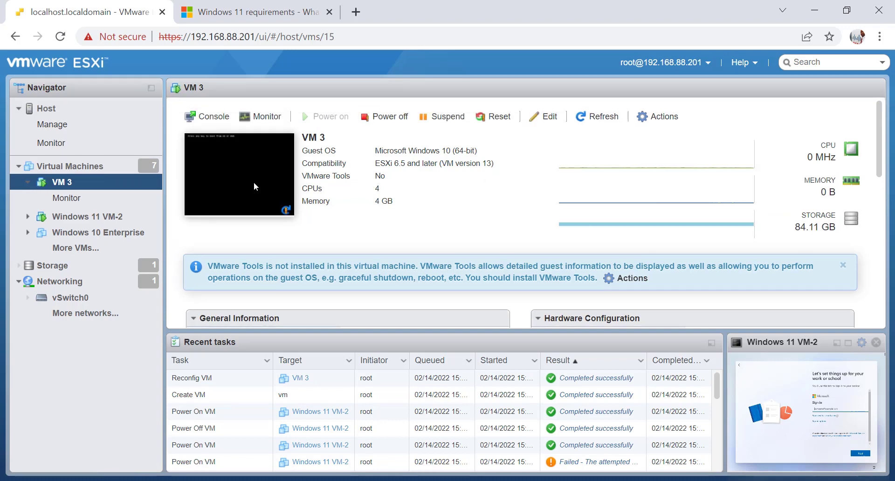
click(253, 182)
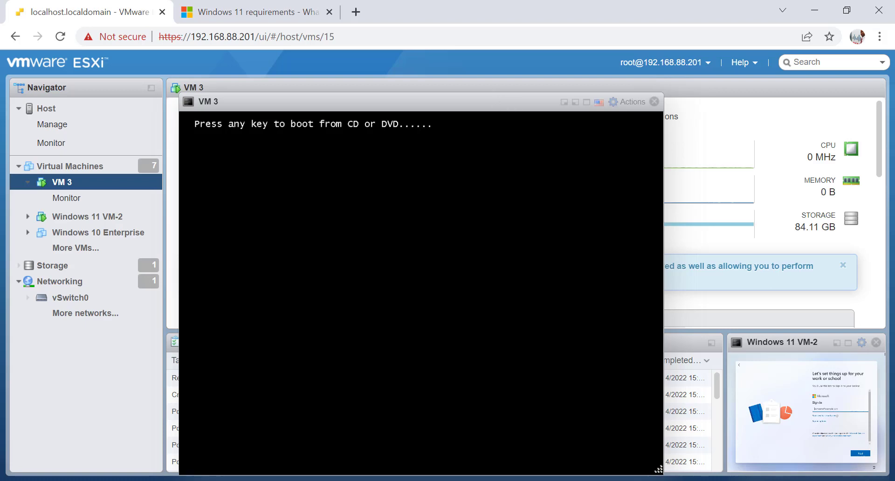
- Close the console and power off VM 3, accepting the possible data loss
click(654, 101)
click(387, 118)
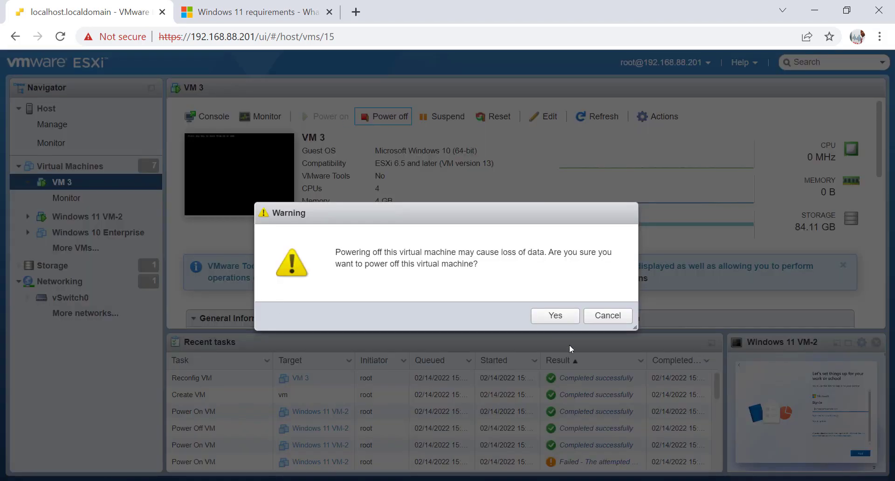
click(555, 315)
- Boot VM 3 from the installation DVD and start installing Windows with English (United States) and the US keyboard
key(Return)
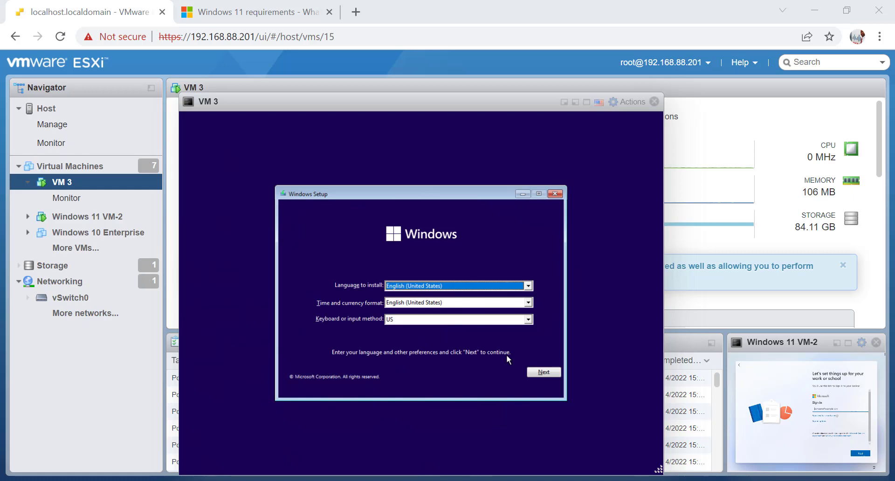
click(550, 375)
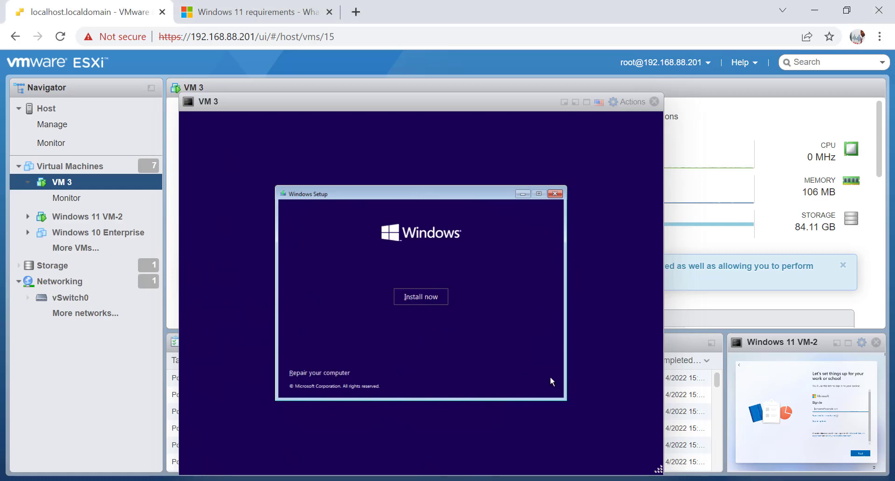
click(408, 297)
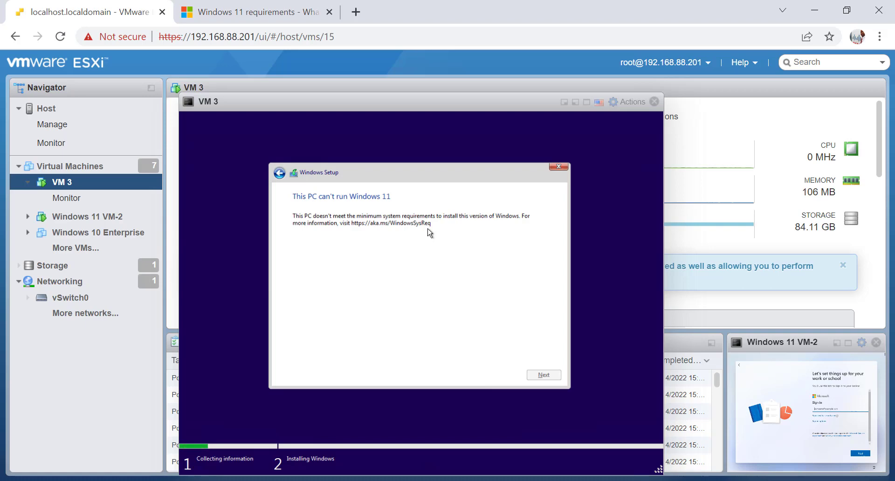
- Open a command prompt in Windows Setup and launch the Registry Editor with regedit
key(shift+F10)
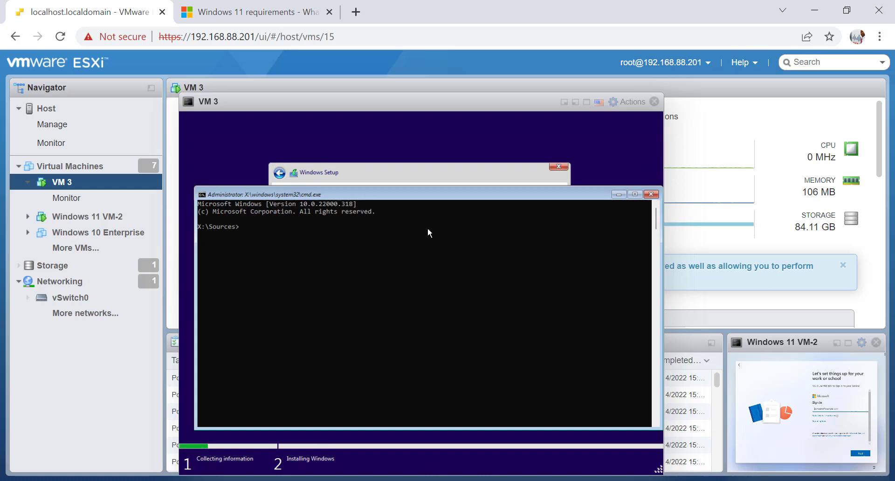
text(regedit)
key(Return)
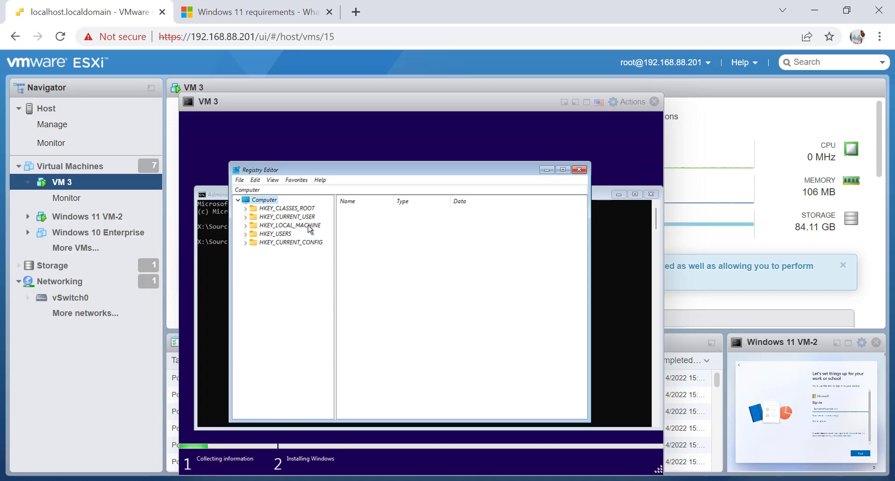
- Create a registry key named LabConfig under HKEY_LOCAL_MACHINE\SYSTEM\Setup
click(246, 225)
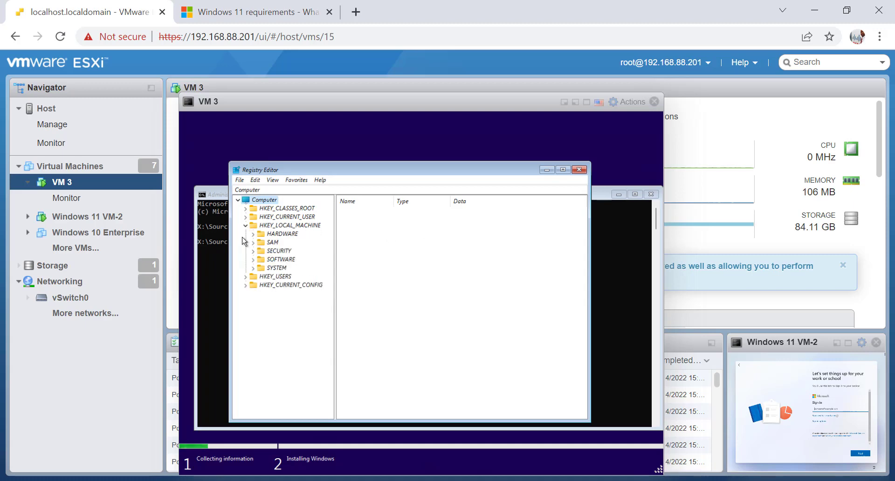
click(253, 268)
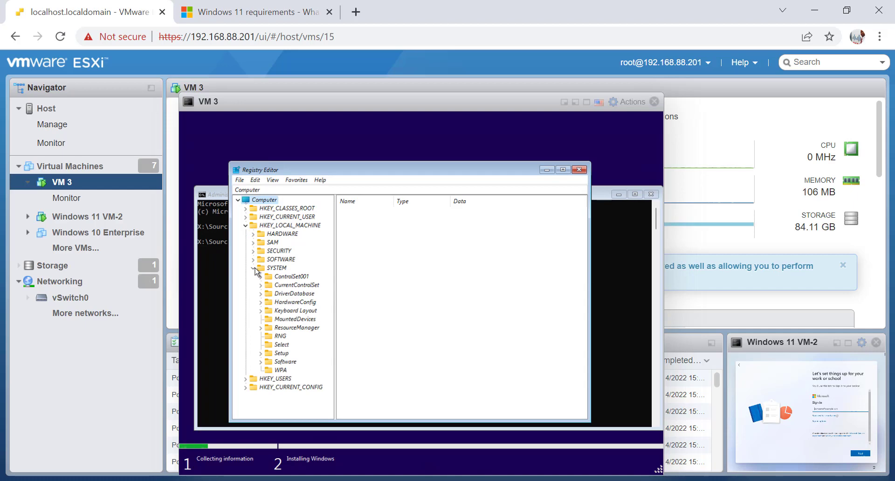
click(278, 354)
right_click(275, 354)
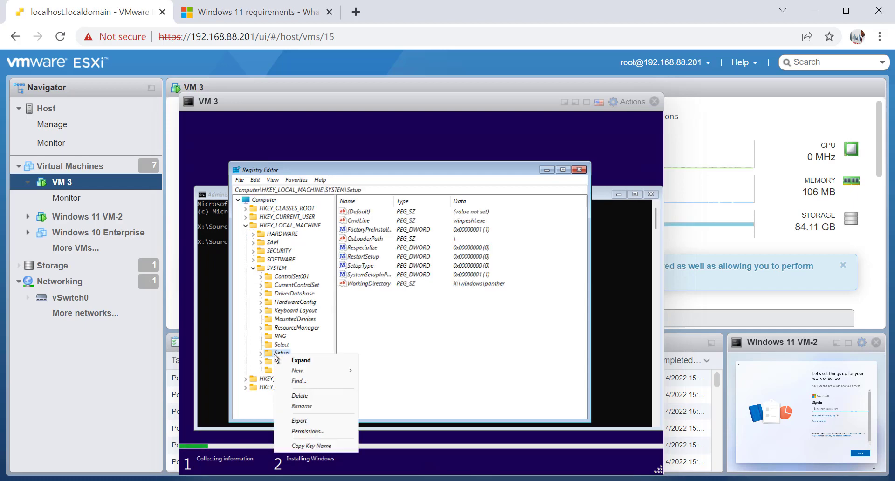
mouse_move(303, 371)
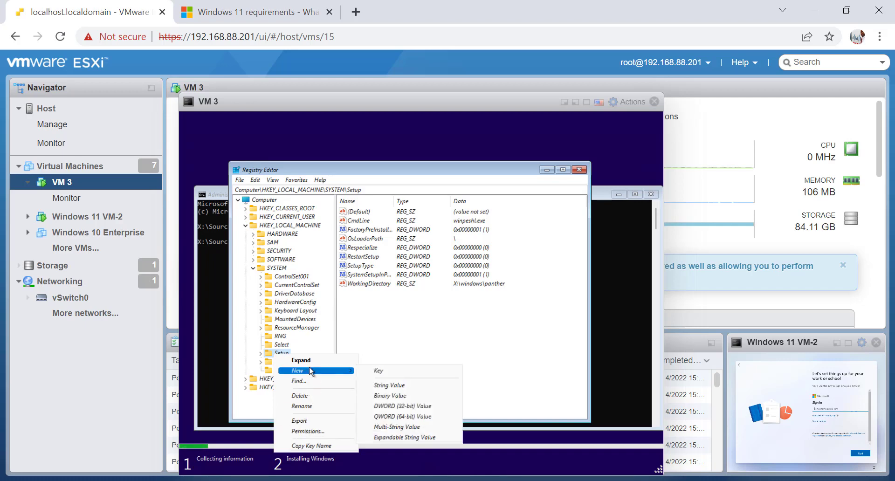
click(373, 371)
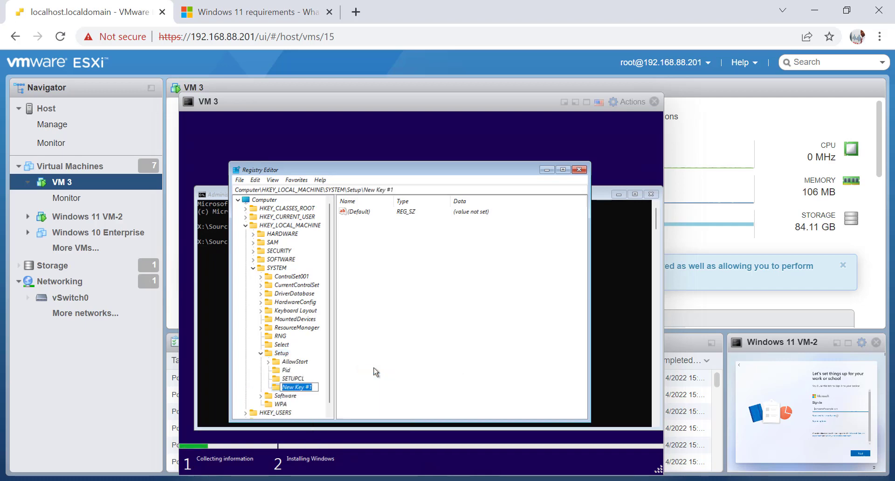
text(LabConf)
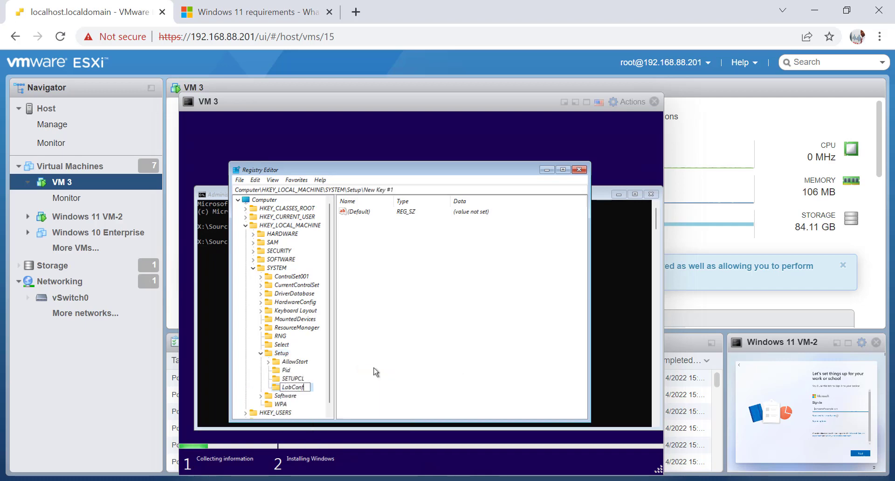
text(ig)
key(Return)
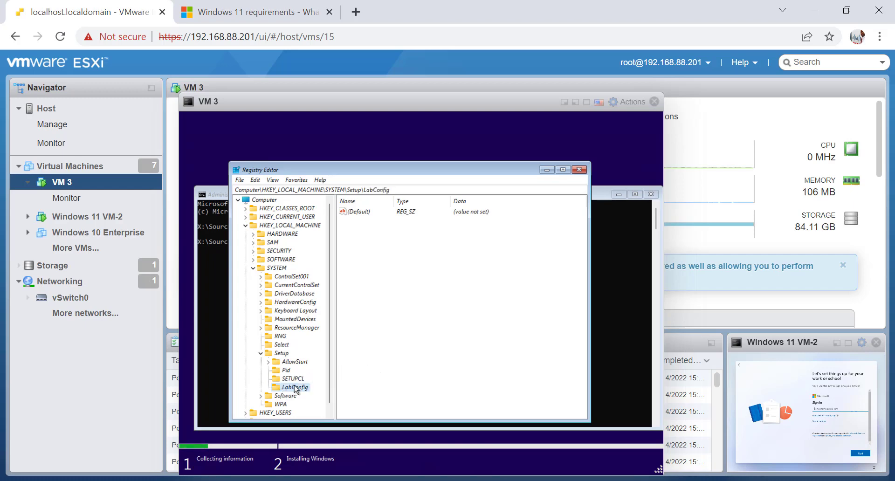
- Add a DWORD (32-bit) value named BypassTPMCheck to the LabConfig key
click(430, 270)
right_click(430, 270)
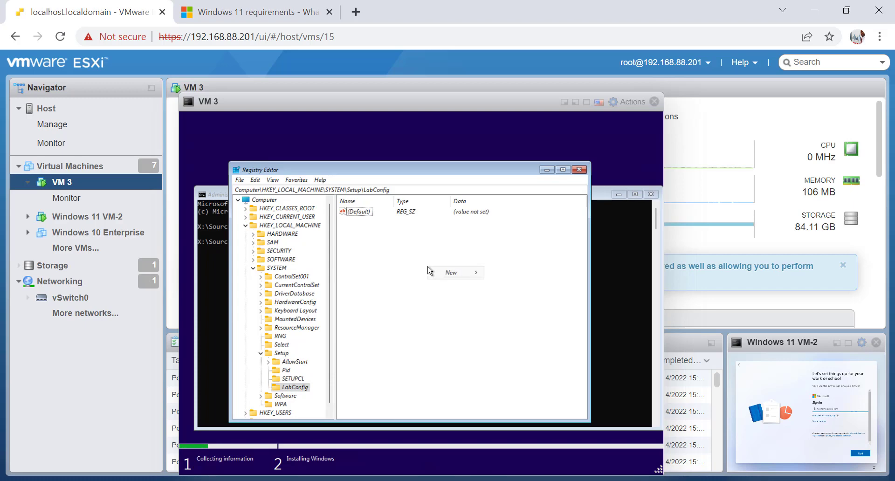
mouse_move(482, 280)
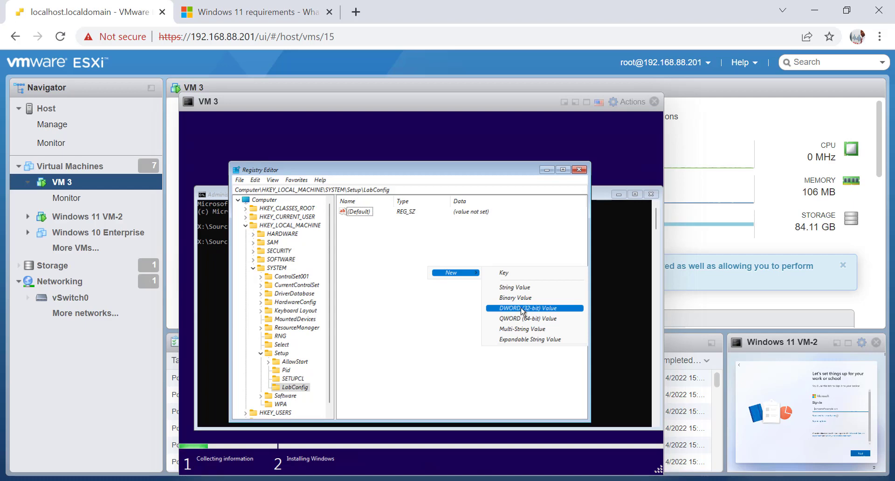
click(522, 309)
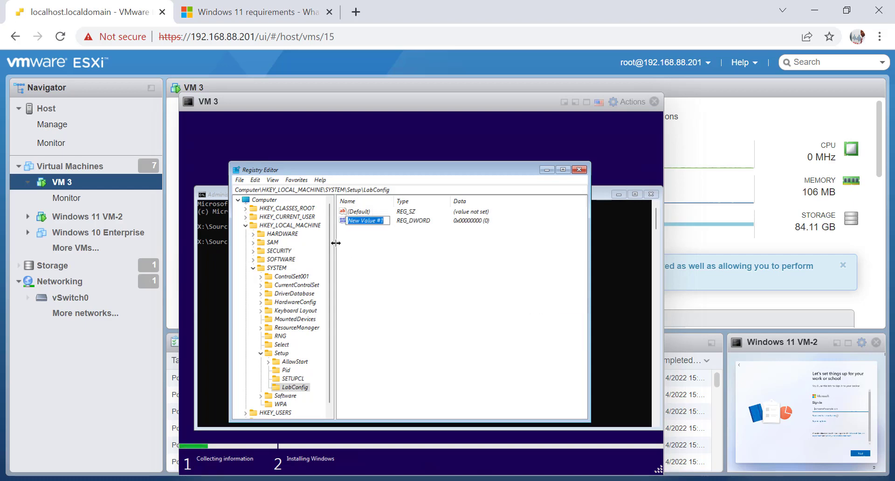
text(BypassTPMCheck)
key(Return)
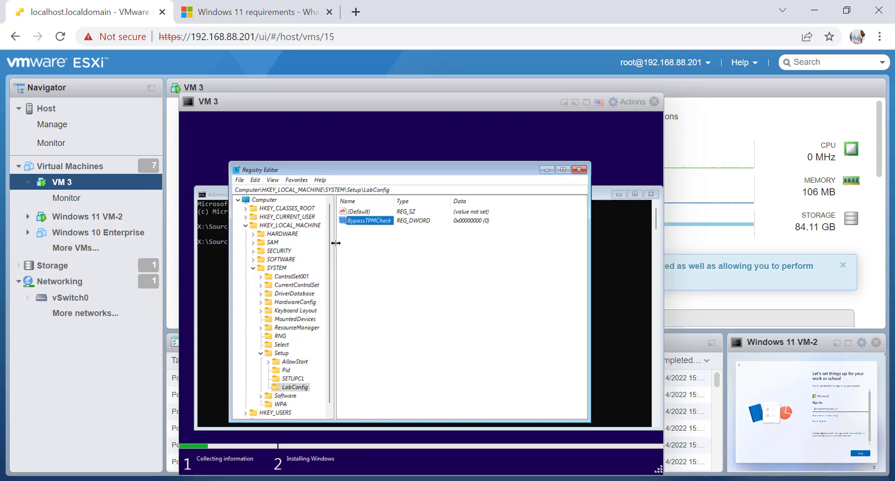
- Set the value data of BypassTPMCheck to 1
double_click(372, 222)
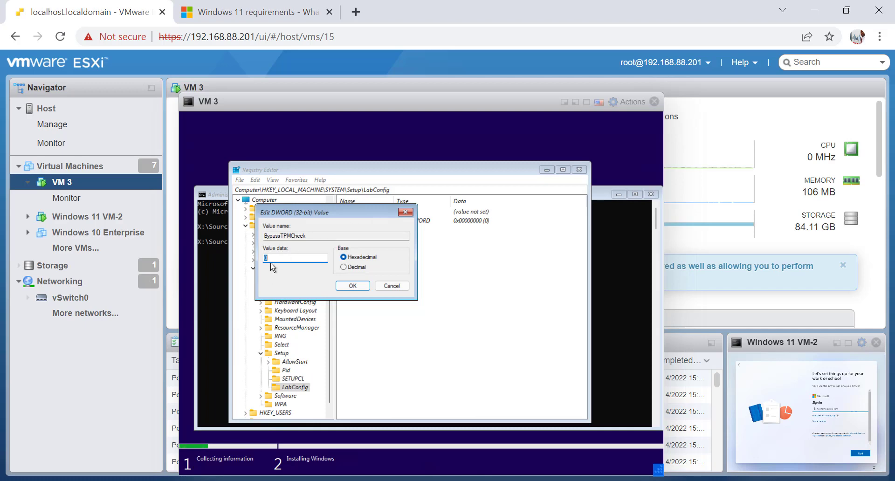
text(1)
click(352, 285)
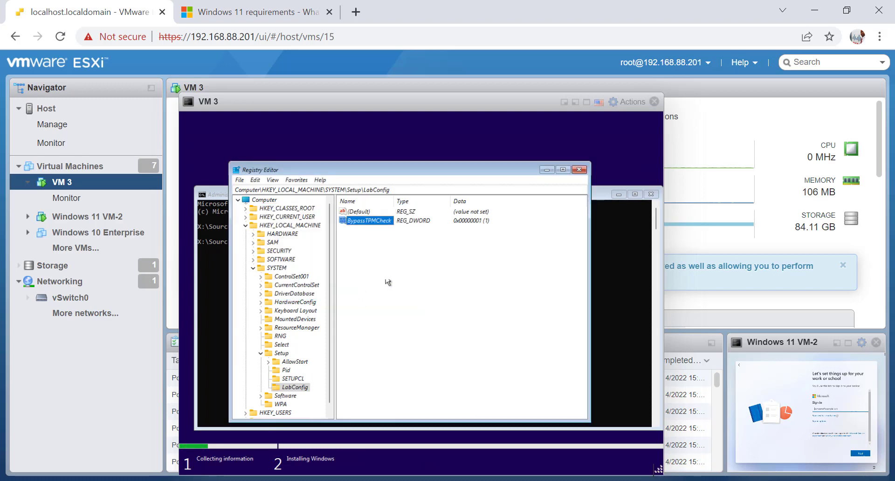
- Close the Registry Editor and leave the command prompt with exit
click(579, 169)
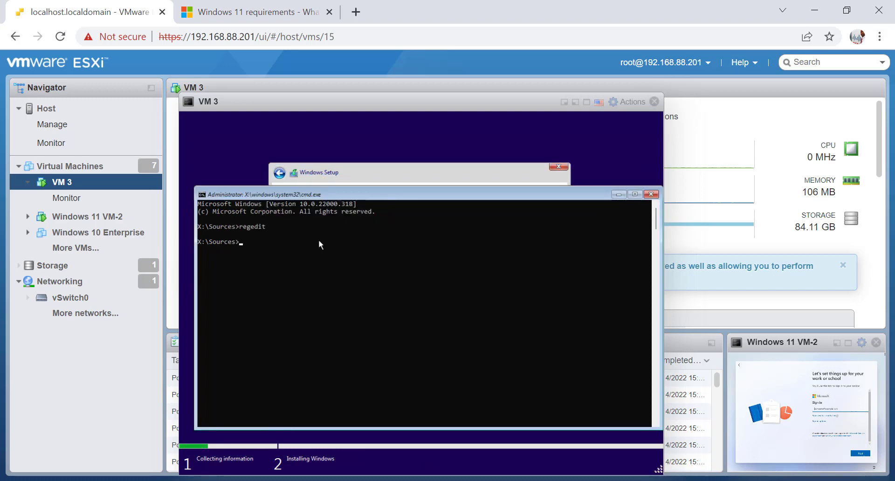
text(exit)
key(Return)
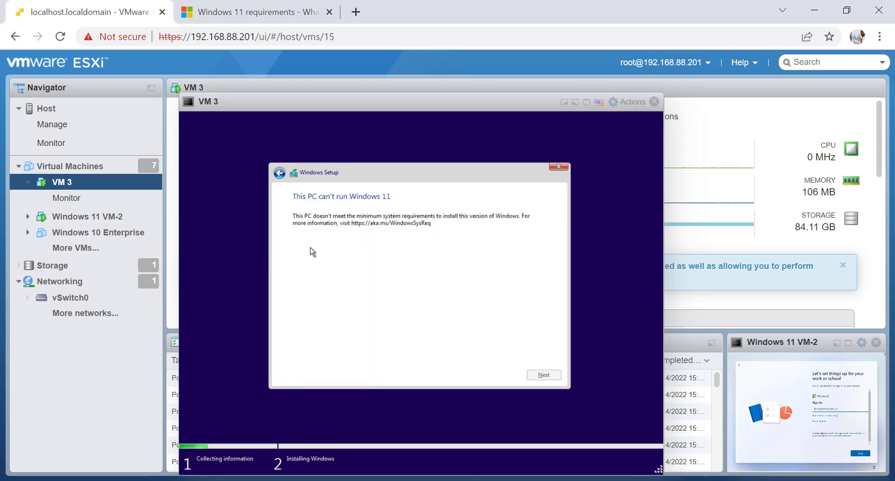
- Go back to the Activate Windows page, continue with the product key already filled in, and accept the Microsoft Software License Terms
click(280, 174)
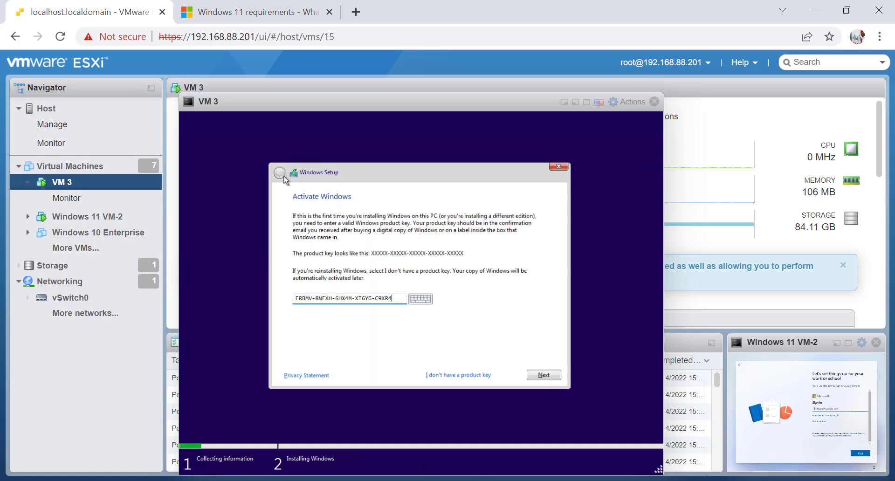
click(543, 375)
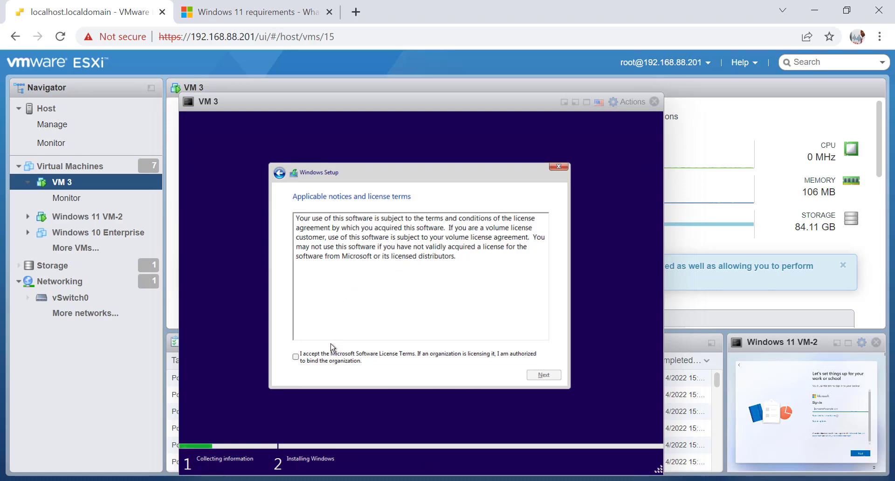
click(327, 358)
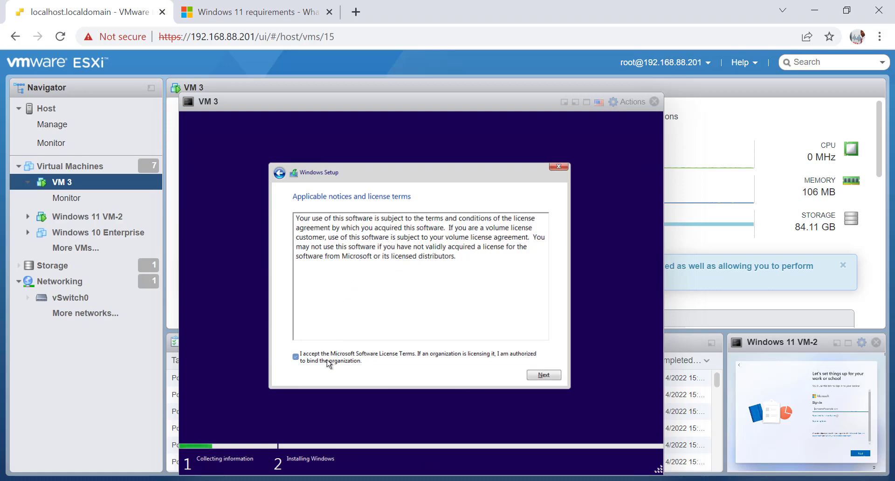
- Continue past the license terms, choose the custom Windows-only installation, and install to Drive 0 Unallocated Space
click(557, 375)
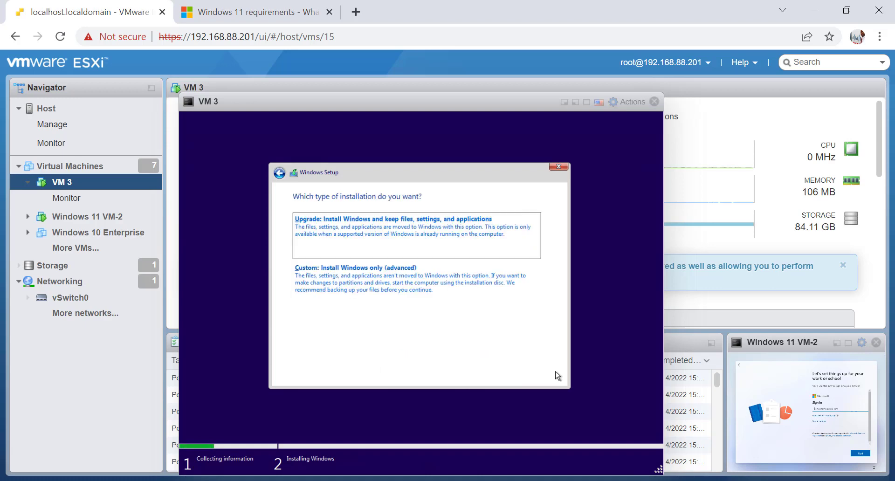
click(351, 278)
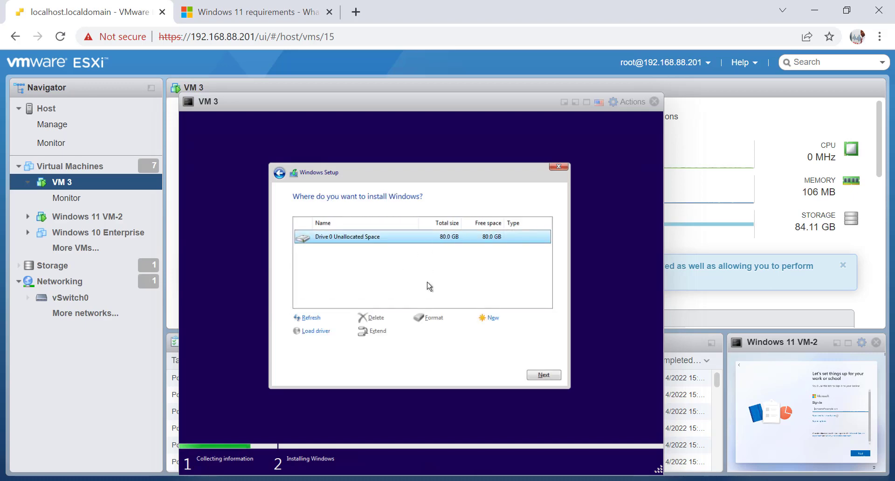
click(543, 375)
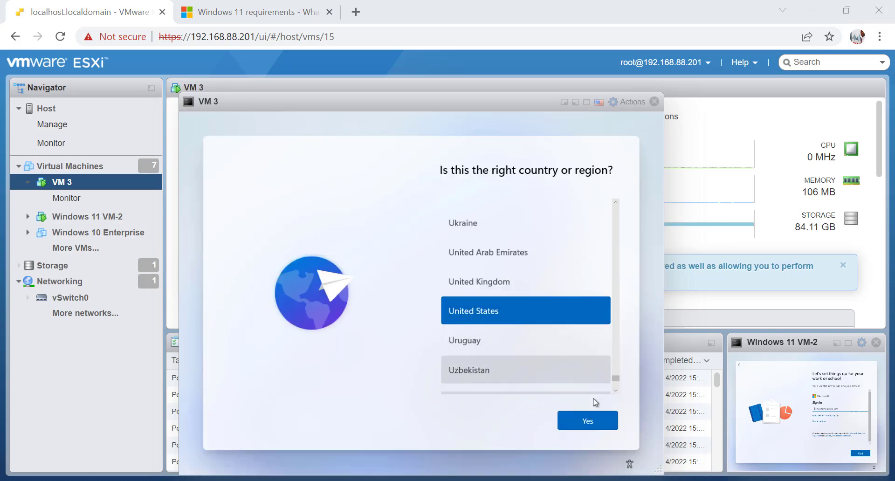
- Confirm United States as the region and sign in to the work or school account with its e-mail and account password
click(587, 423)
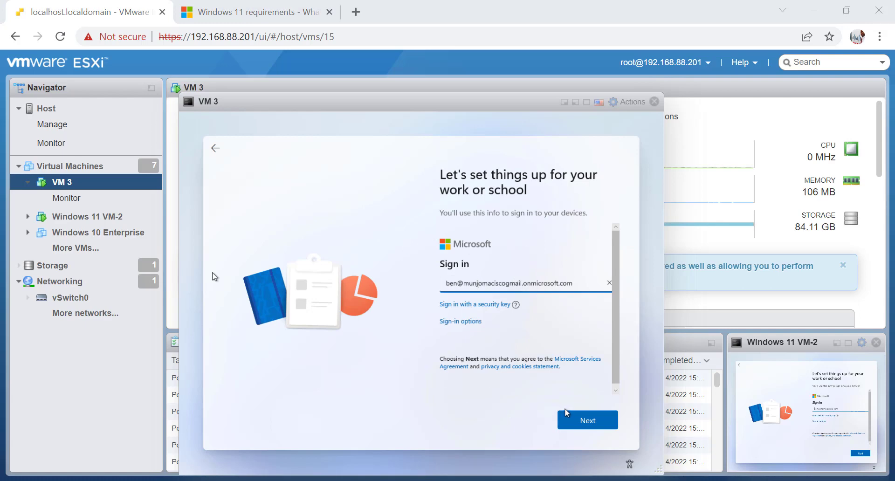
click(578, 422)
text(••)
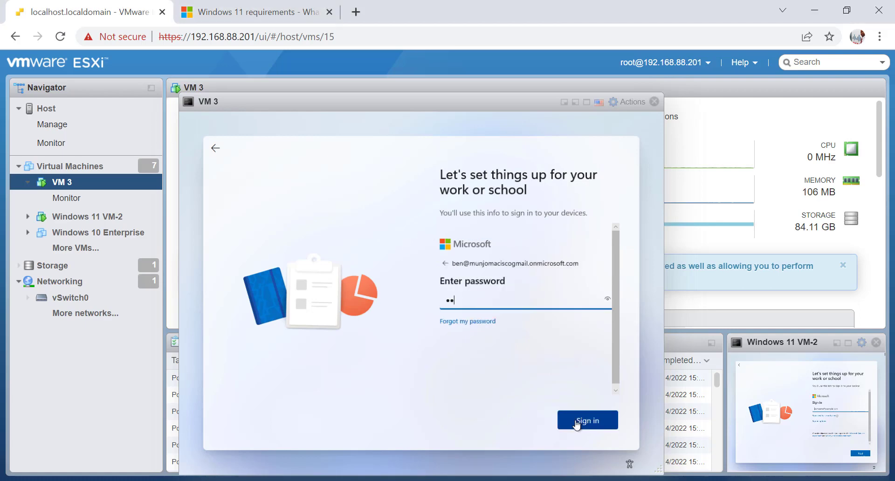
text(••••)
click(577, 422)
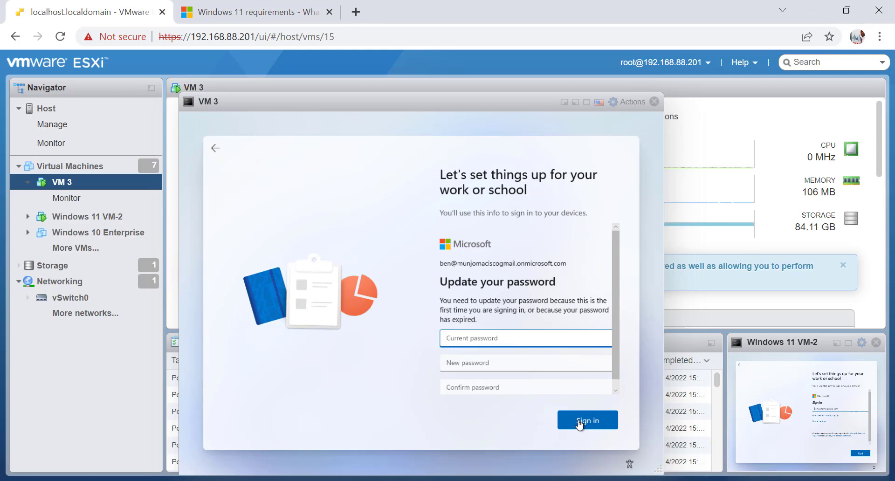
- Update the account password by entering the current password, then the new password and its confirmation, and sign in
text(•••••)
key(Tab)
text(•••)
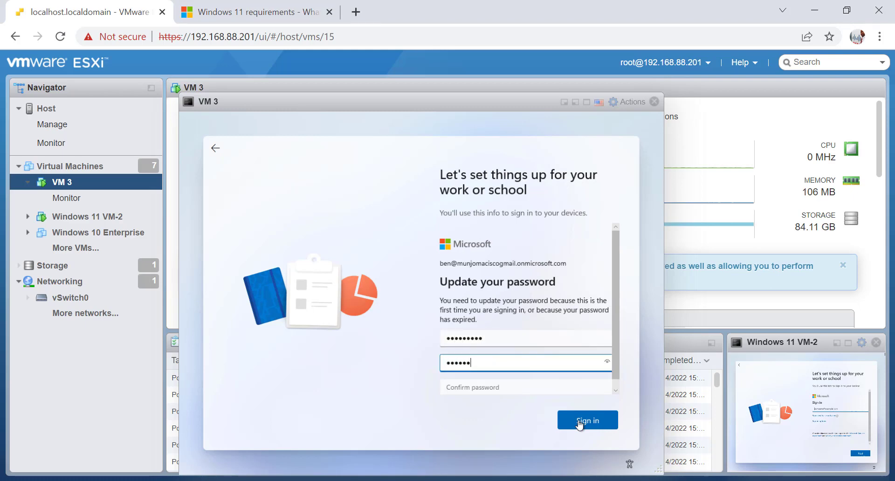
text(••••••••)
key(Tab)
text(•••••)
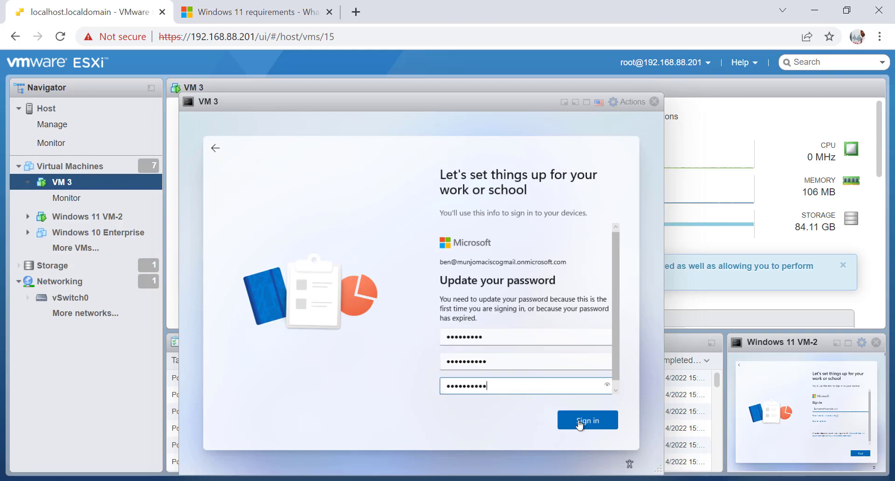
click(578, 421)
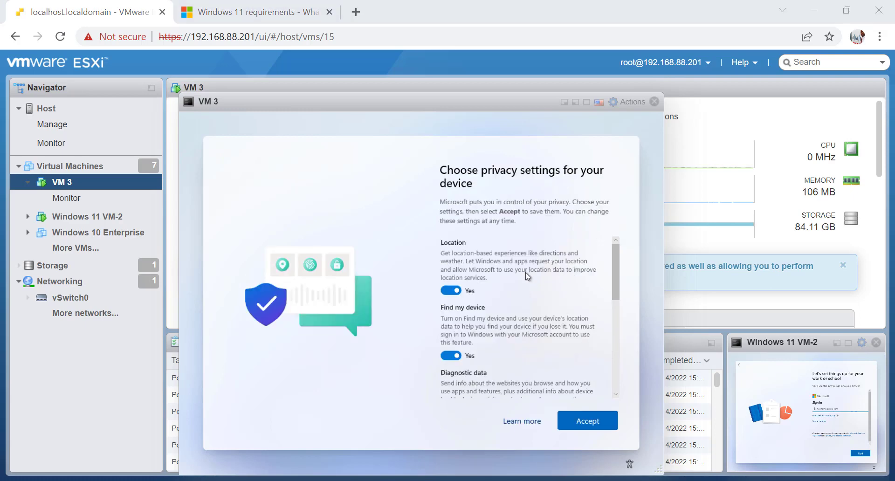
- Review the device privacy settings from Location to Advertising ID and accept them with every option left on
scroll(529, 285, down, 5)
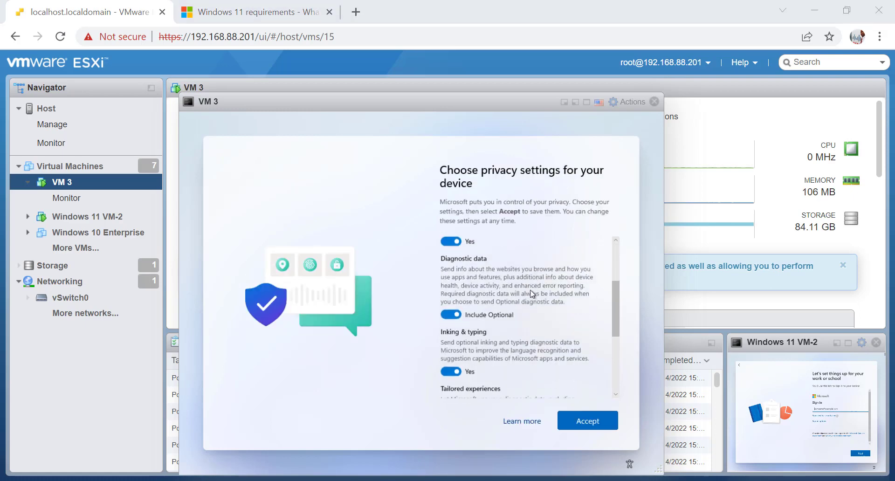
scroll(532, 294, up, 4)
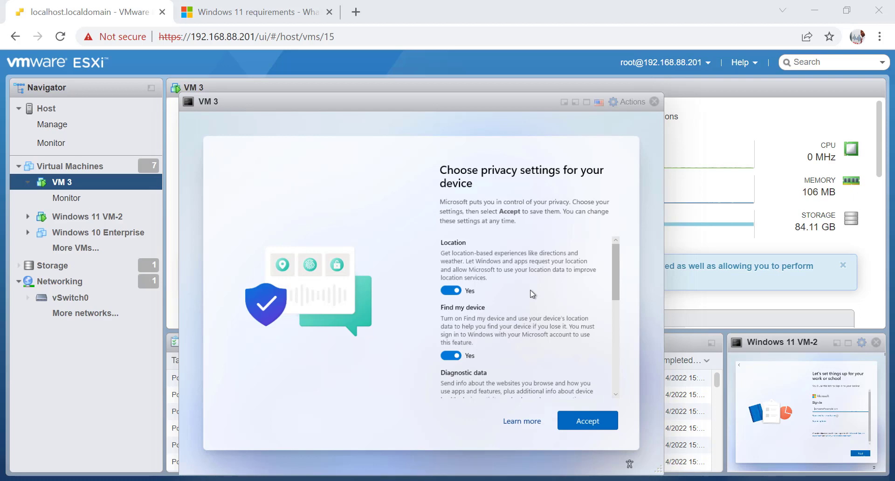
scroll(268, 267, down, 5)
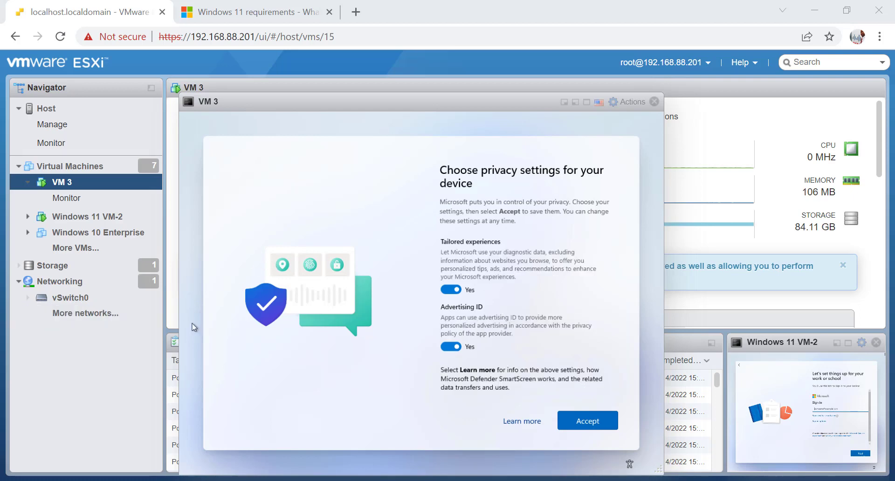
click(588, 421)
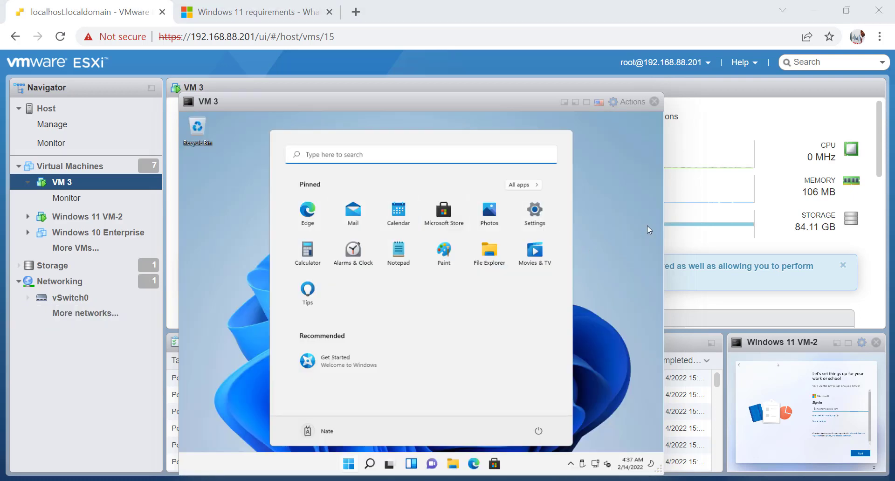
- Show the VM 3 console in full screen and check the Windows 11 desktop and Start menu
click(647, 226)
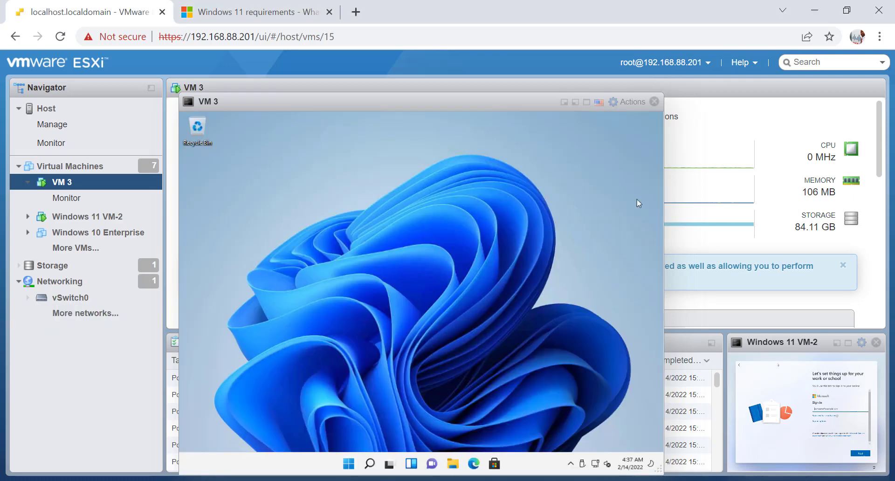
click(586, 102)
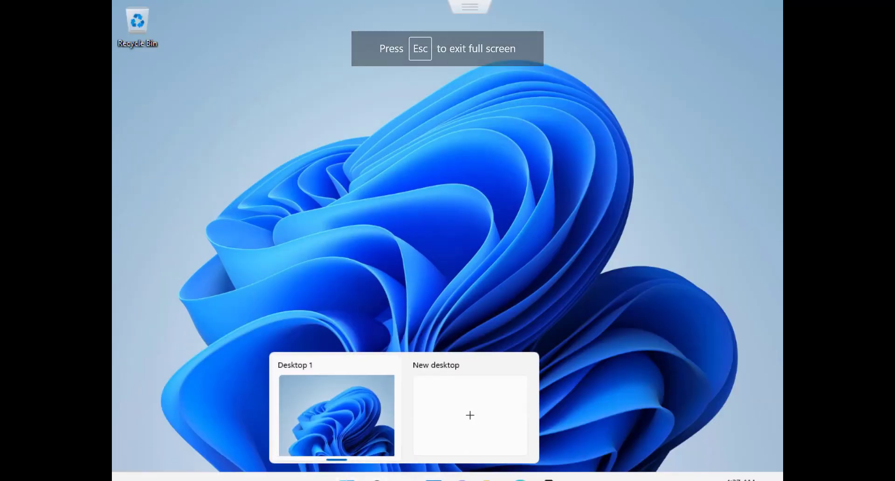
click(347, 478)
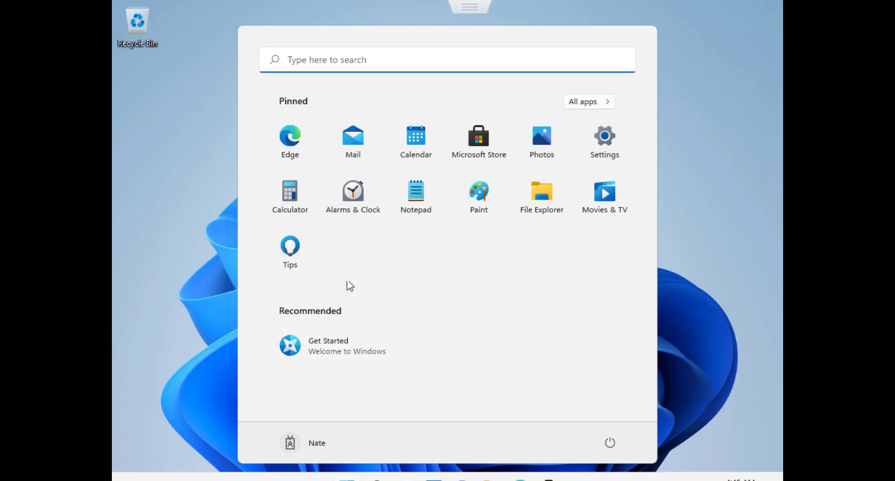
click(222, 221)
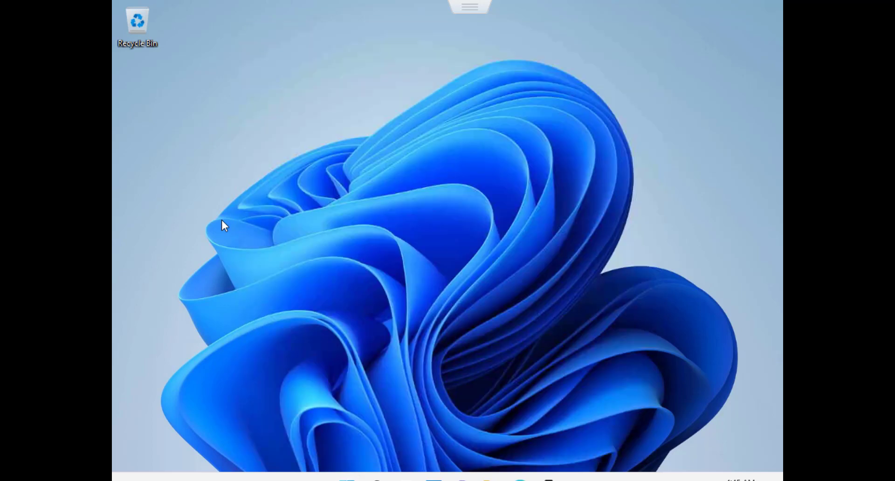